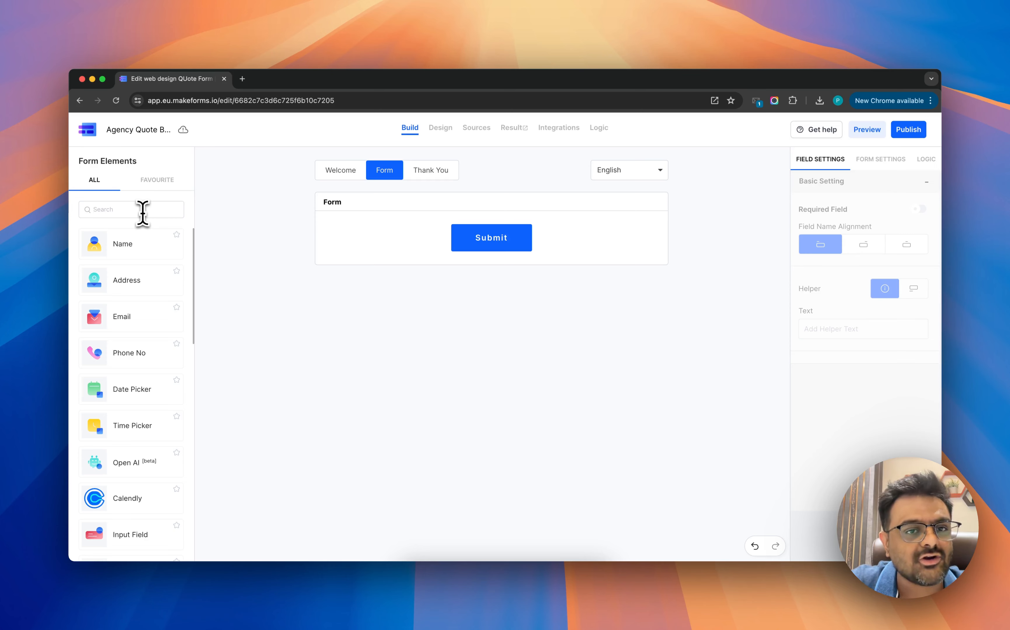
Find the Single Choice element with "radio", add it to the form and title it "How big is your website".
left_click(143, 213)
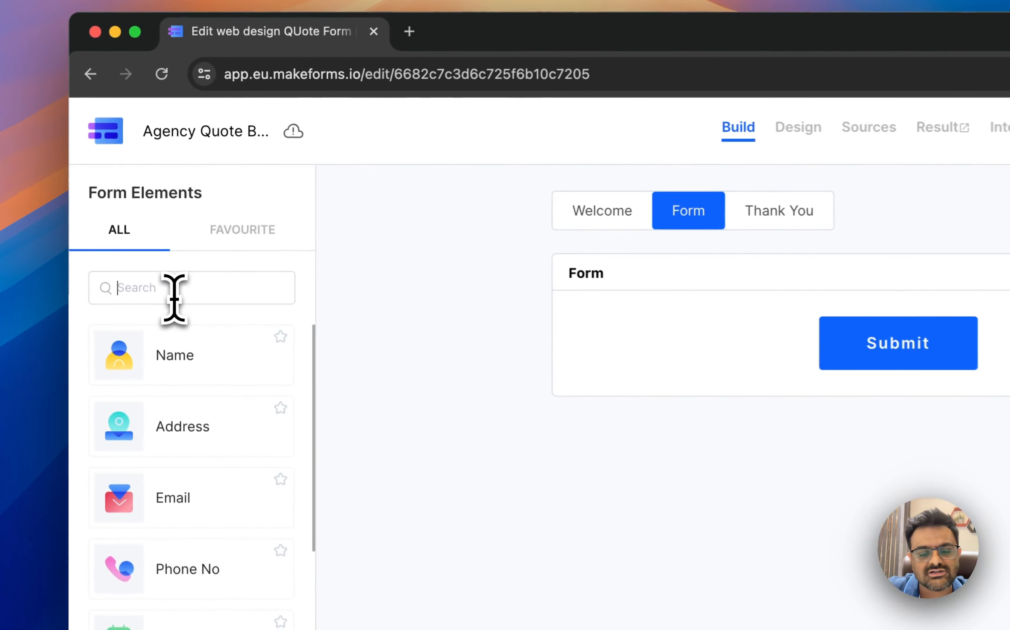
type("radio")
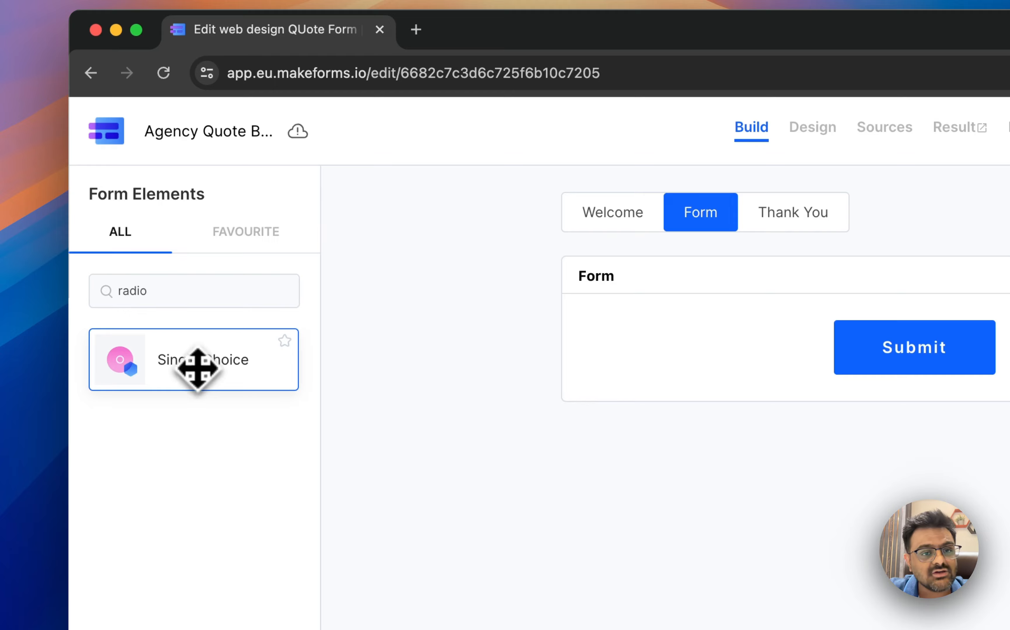
left_click_drag(197, 368, 564, 323)
double_click(609, 325)
type("How")
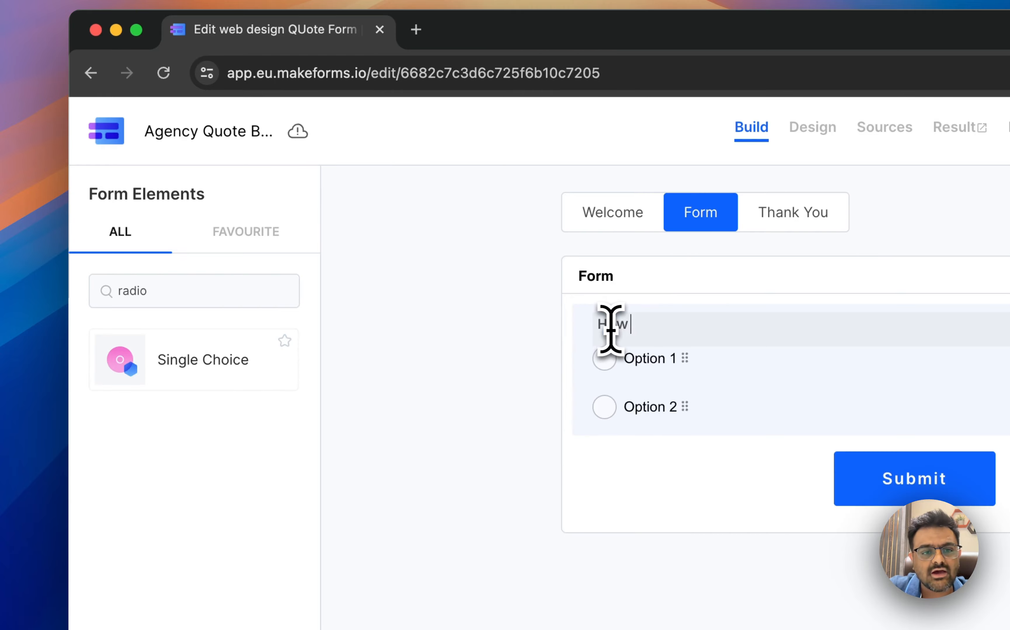
type(" big is your website")
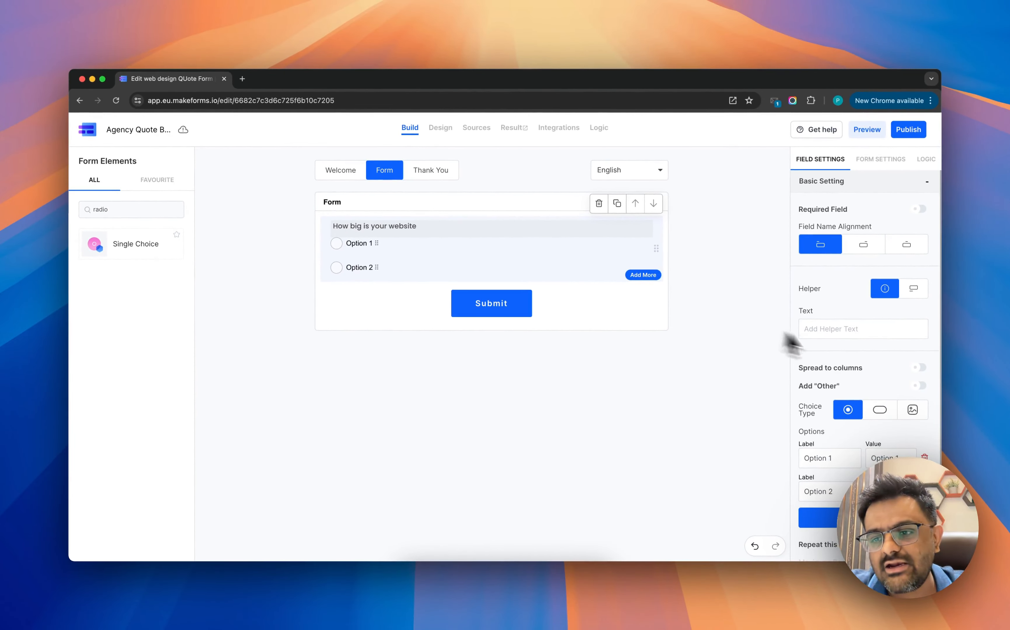
Label the website size question's first two options "5 Pages [ $2000 ]" and "10 Pages [ $3000 ]".
scroll(868, 361, "down", 2)
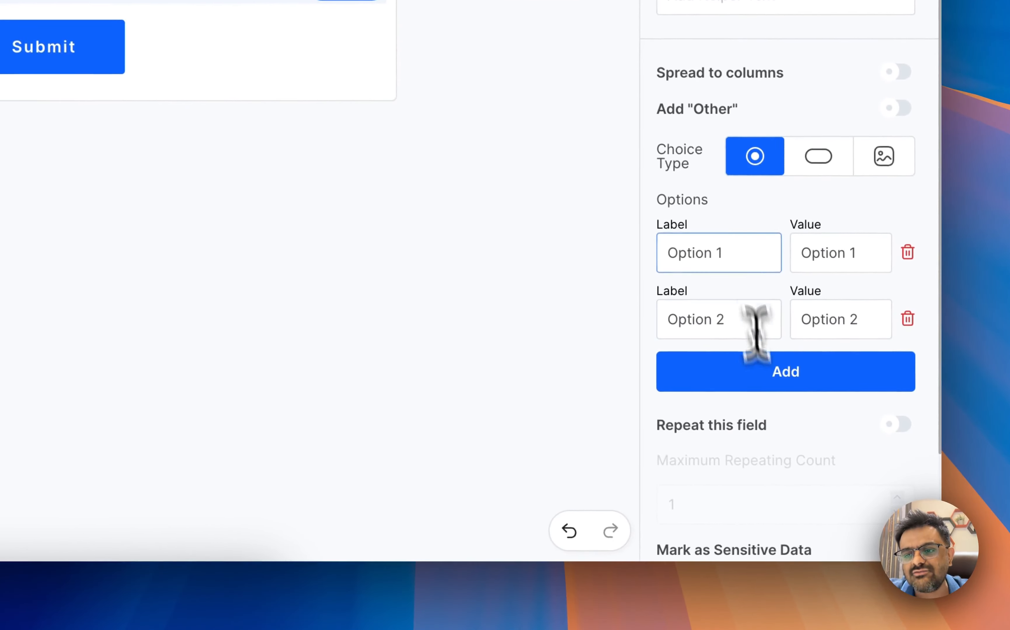
triple_click(742, 269)
scroll(746, 276, "down", 1)
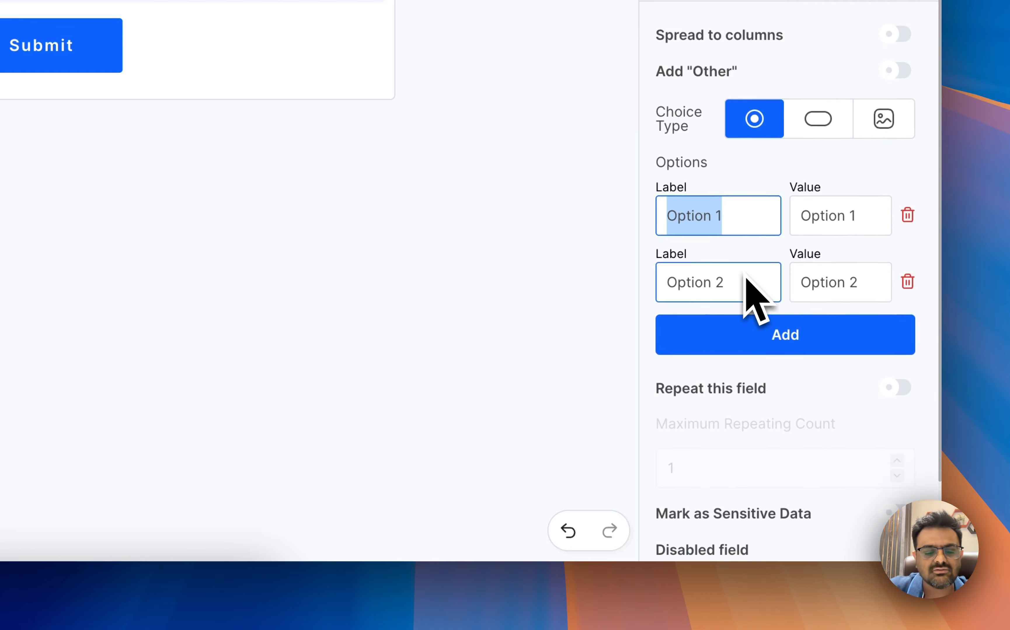
type("5 Pages")
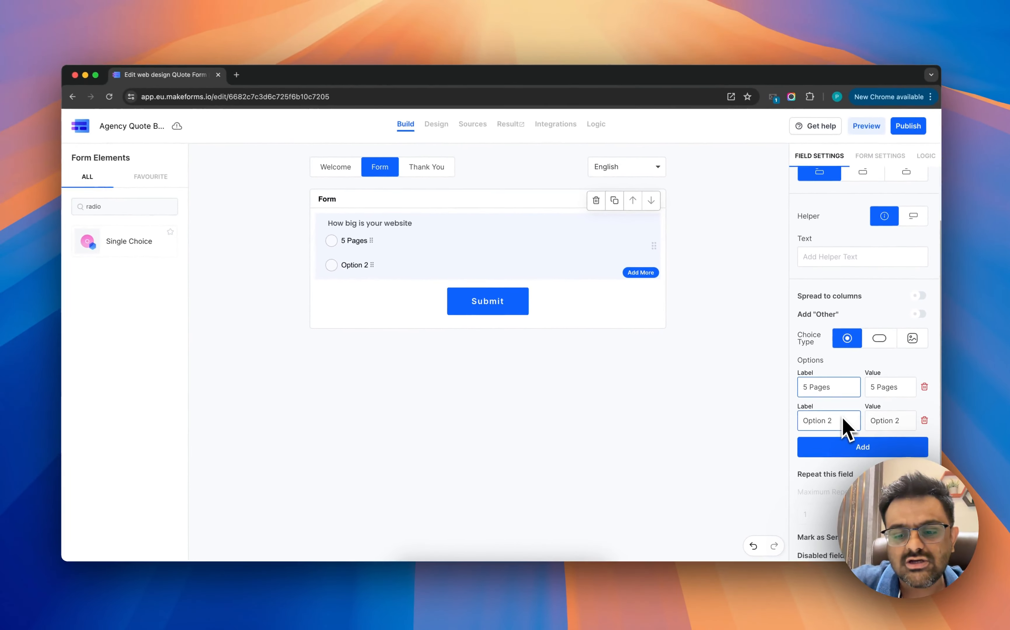
type(" [ $2000 ]")
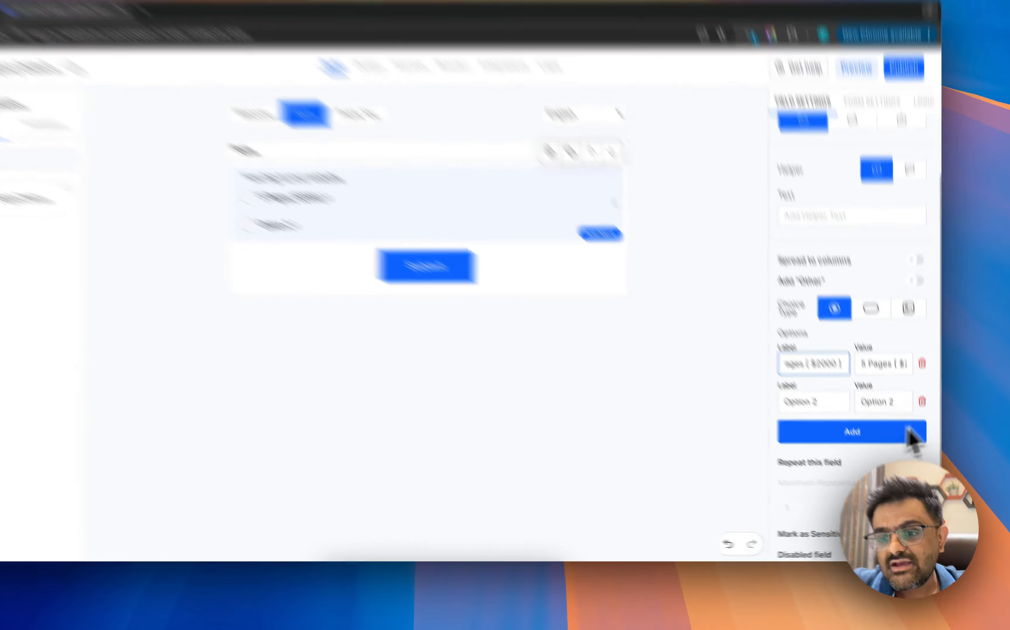
left_click(828, 423)
type("1")
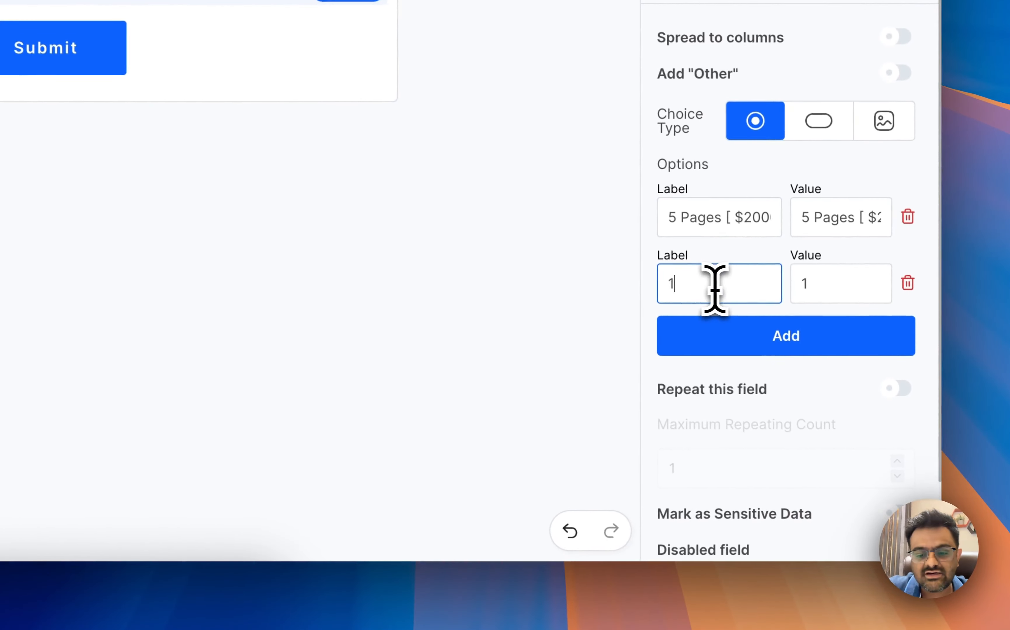
type("0 Pages [ $3000 ]")
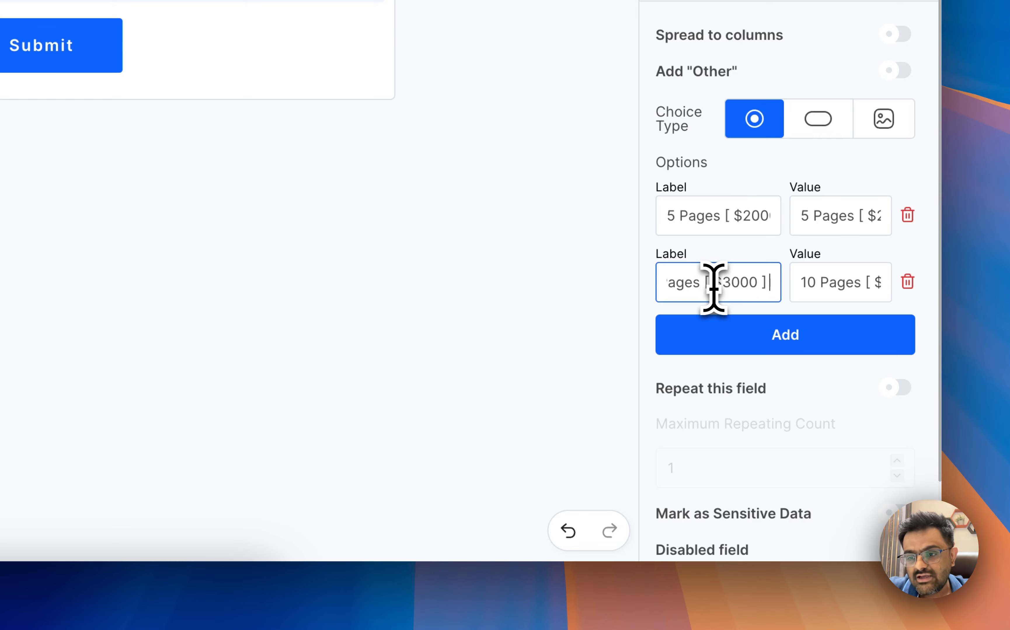
Add a third option to the website size question, labelled "15 Pages [ $4000 ]".
left_click(728, 346)
triple_click(712, 353)
type("13")
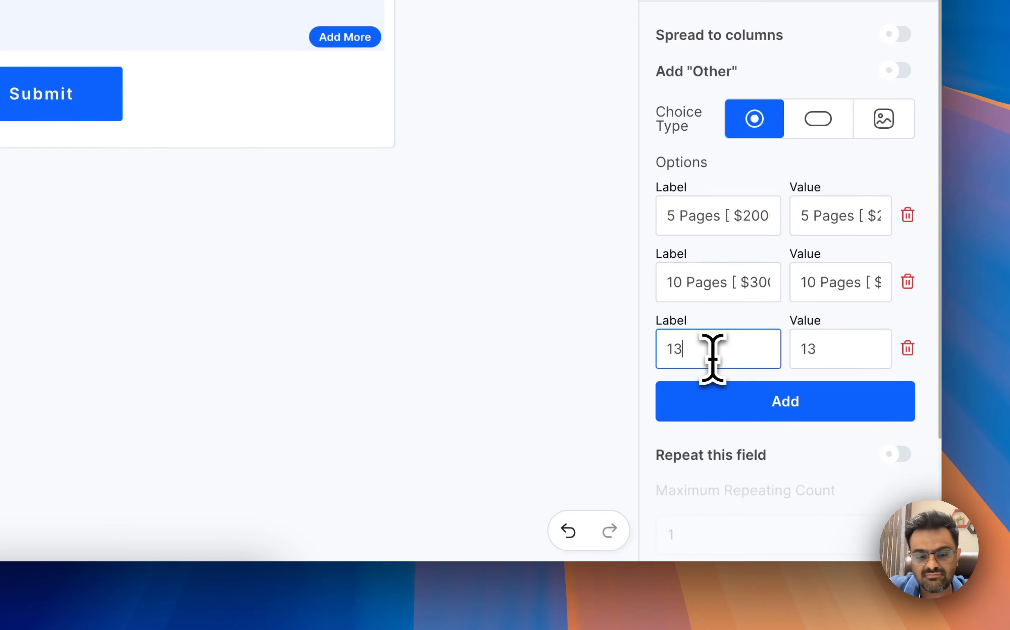
type(" p")
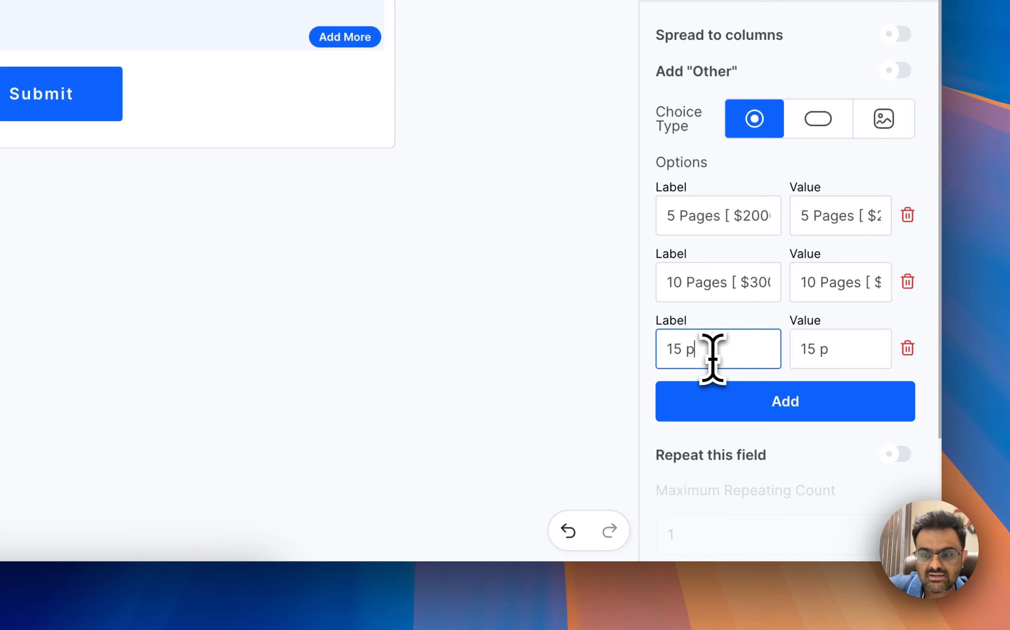
key("BackSpace")
type("Pages [")
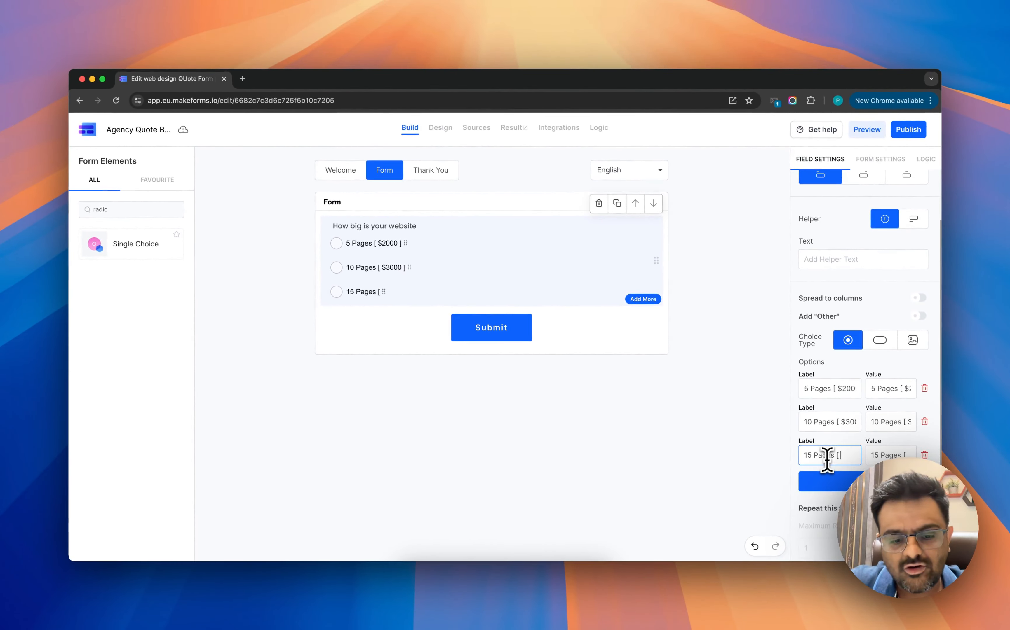
type(" $4000 ]")
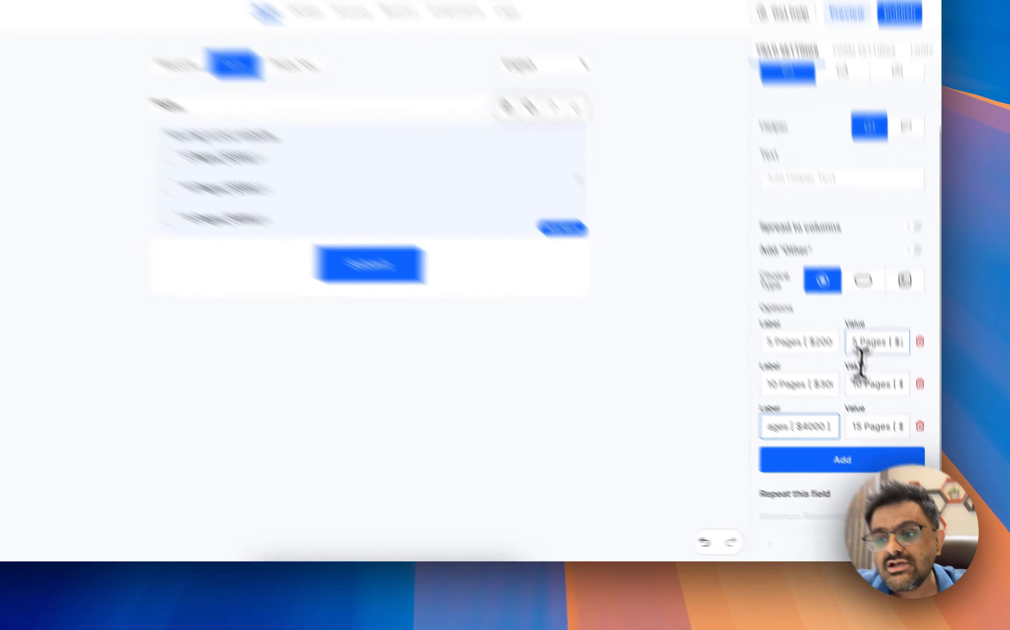
Set the values of the 5, 10 and 15 Pages options to 2000, 3000 and 4000.
triple_click(880, 388)
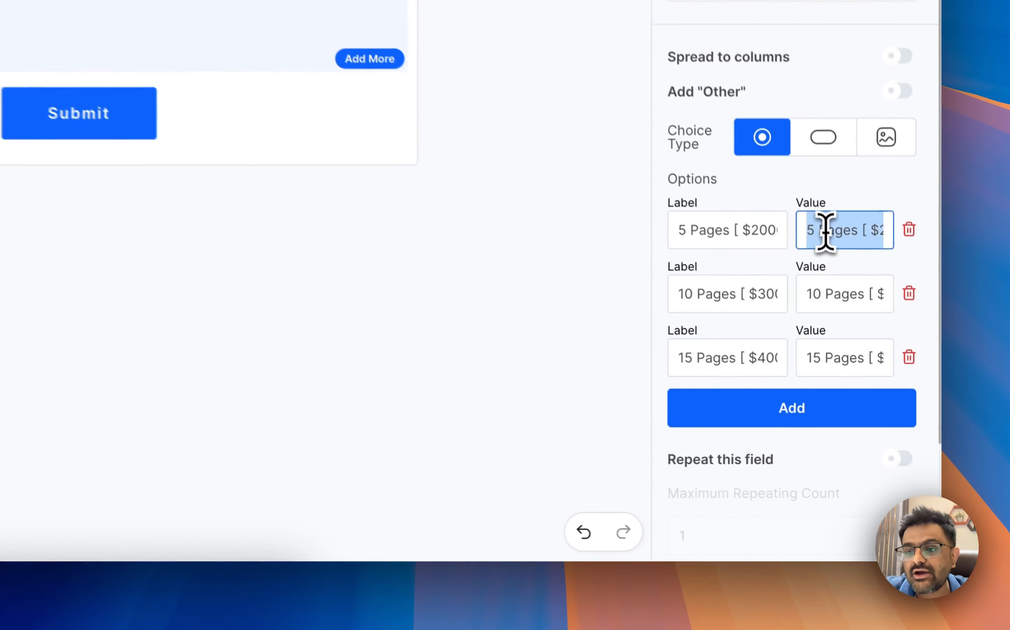
type("2000")
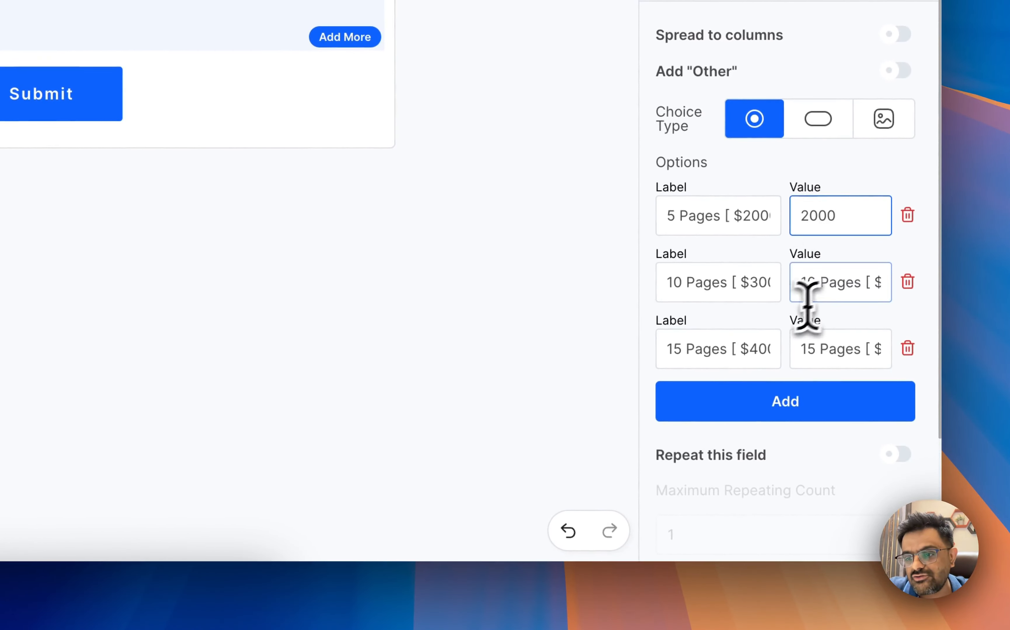
triple_click(859, 283)
type("3000")
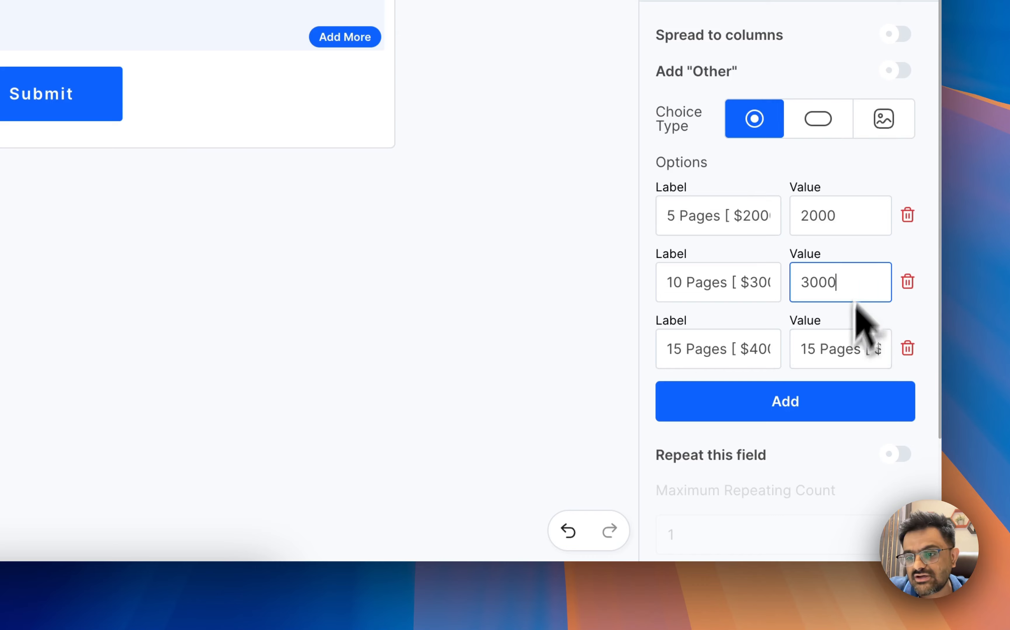
triple_click(825, 346)
type("40")
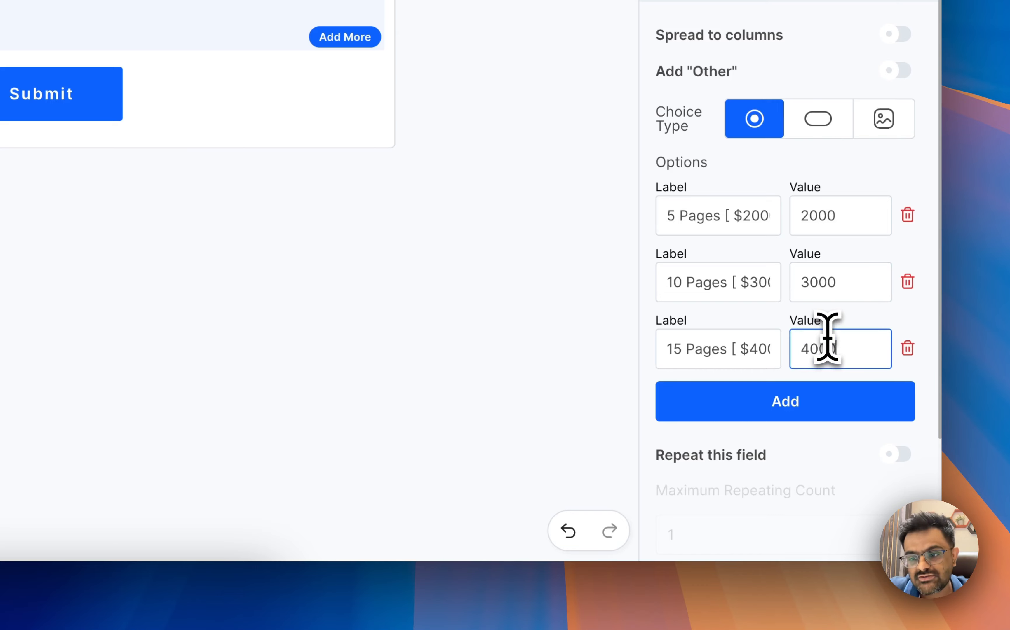
type("00")
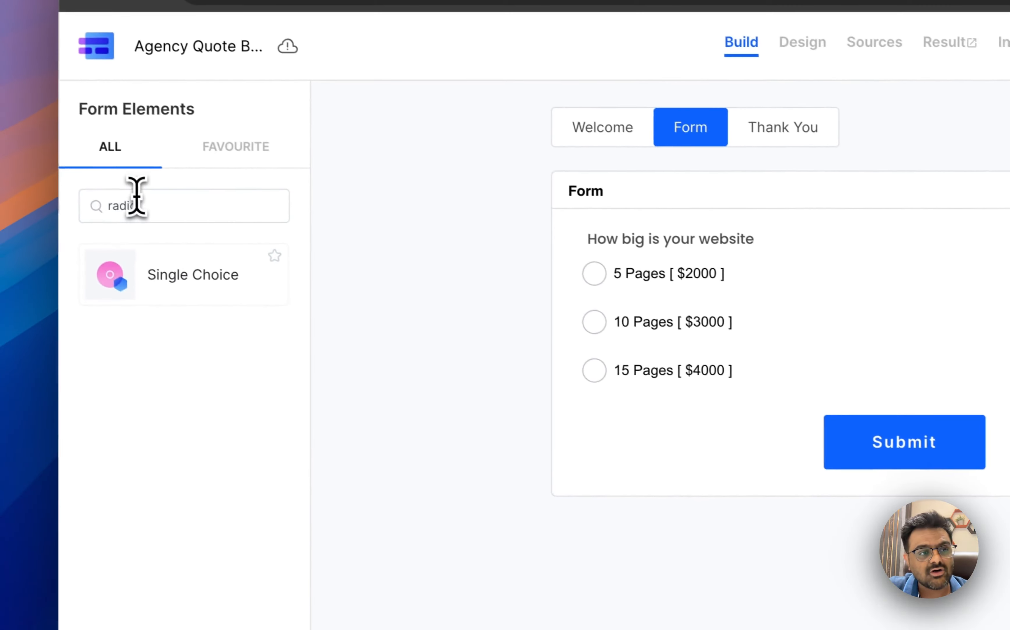
Find the Multiple Choice element with "check", add it below the first question and title it "Select all the social media services you required".
double_click(136, 204)
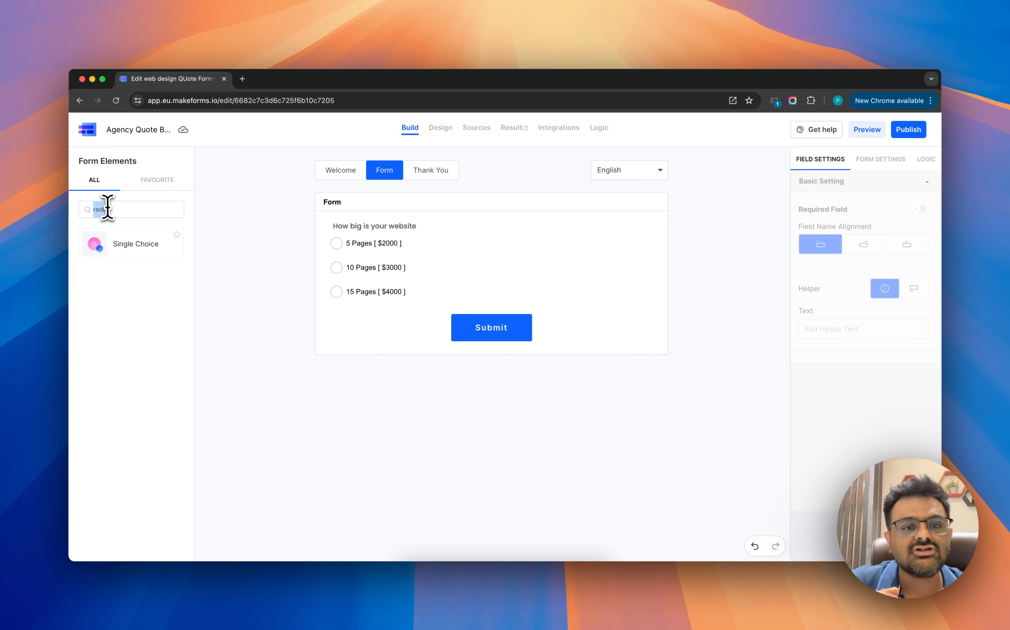
key("BackSpace")
type("check")
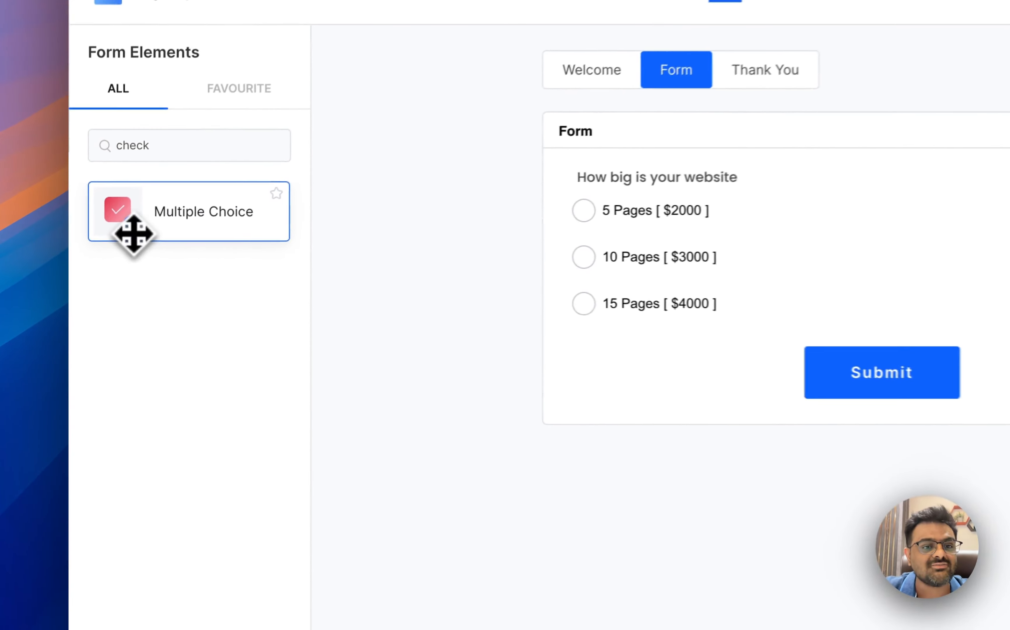
left_click_drag(133, 235, 460, 379)
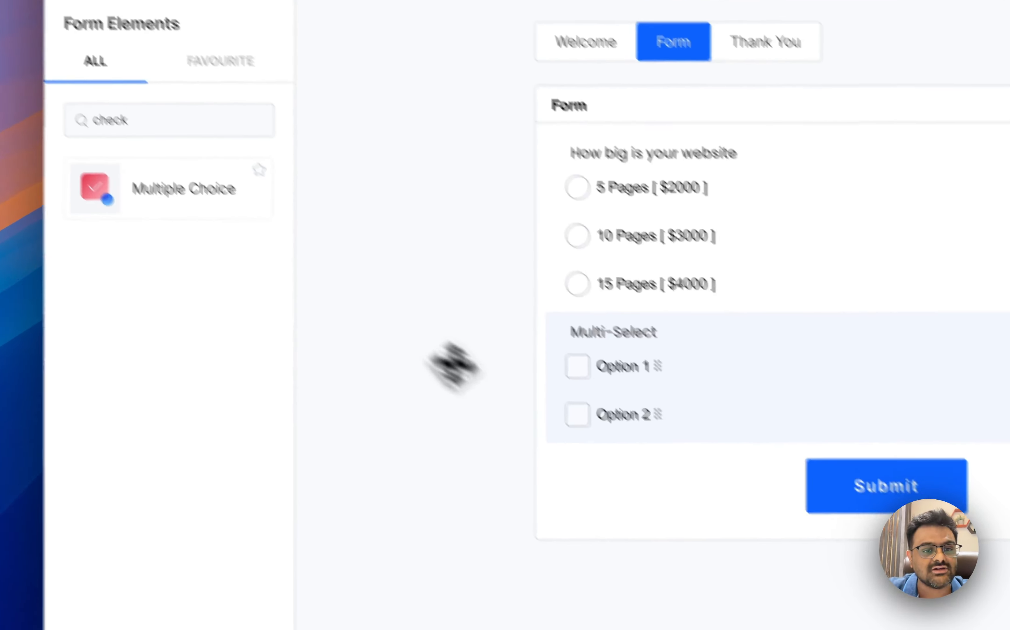
triple_click(607, 347)
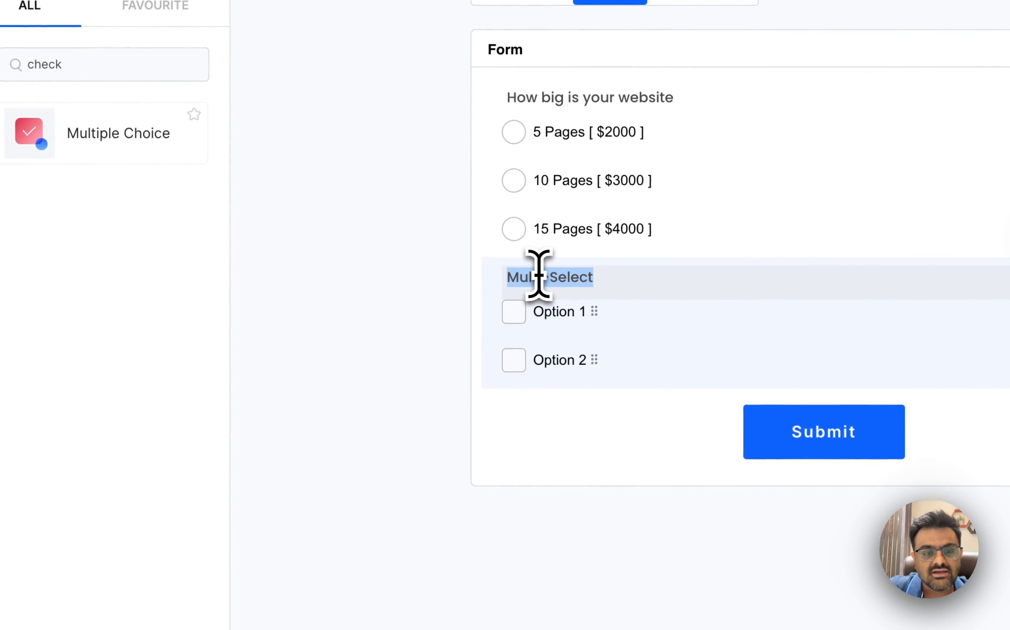
type("Se")
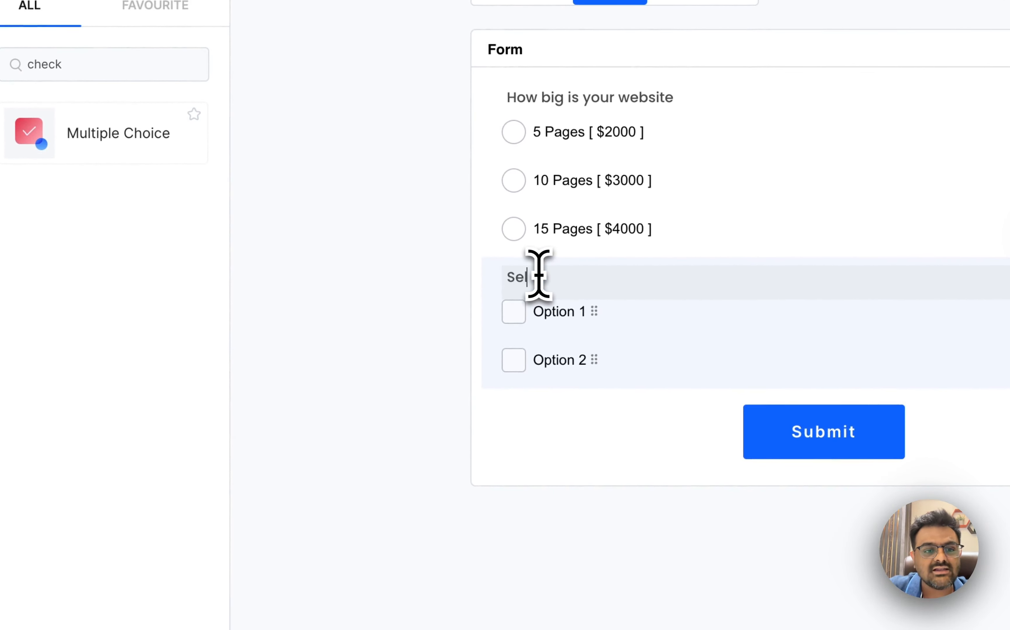
type("lect all the social m")
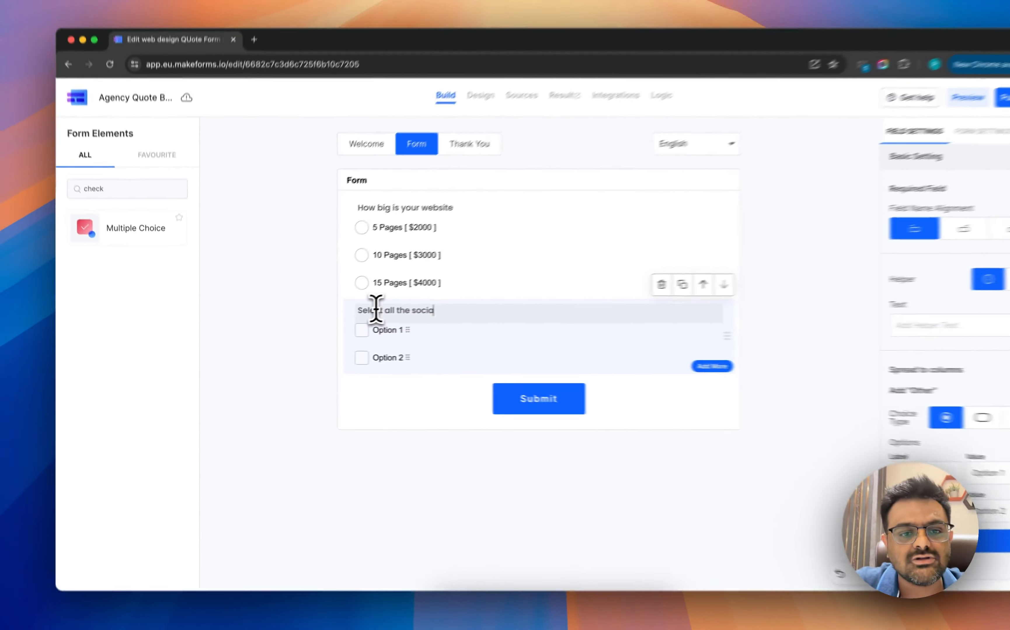
type("edia services you required")
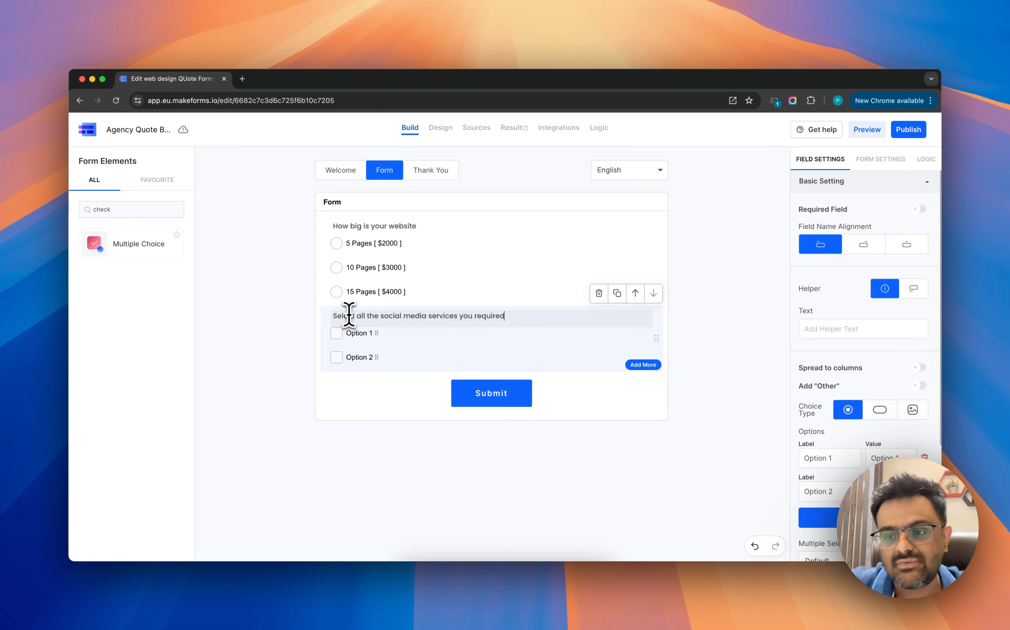
Label the social media question's first option "Facebook" and set its value to 500.
left_click(836, 460)
key("super+a")
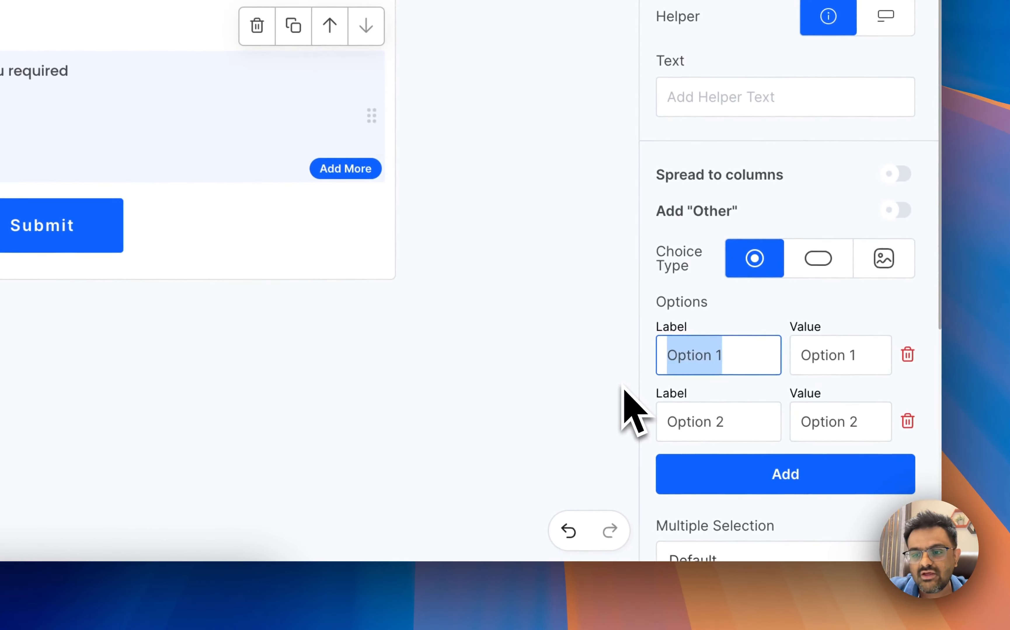
type("Facebook")
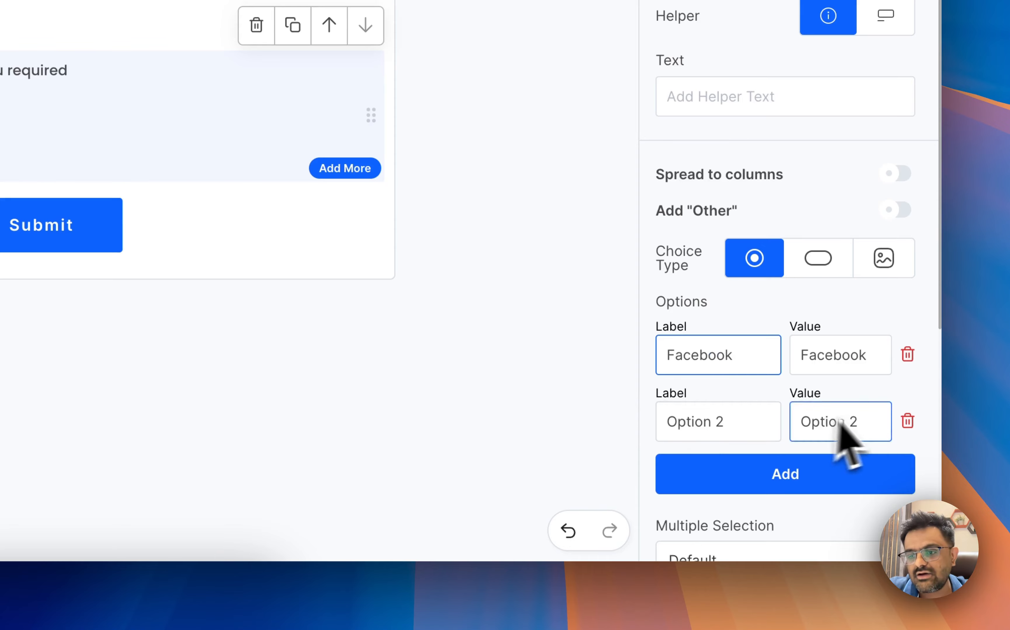
left_click(868, 367)
key("super+a")
type("500")
Label the social media question's second option "Instagram" and set its value to 500.
left_click(766, 406)
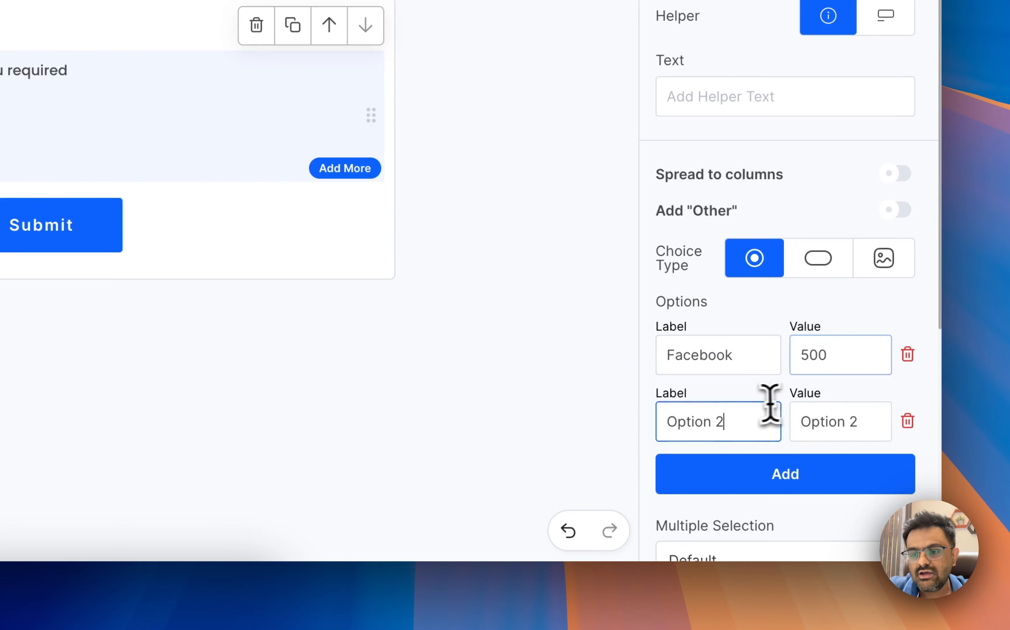
key("super+a")
key("BackSpace")
type("Instagram")
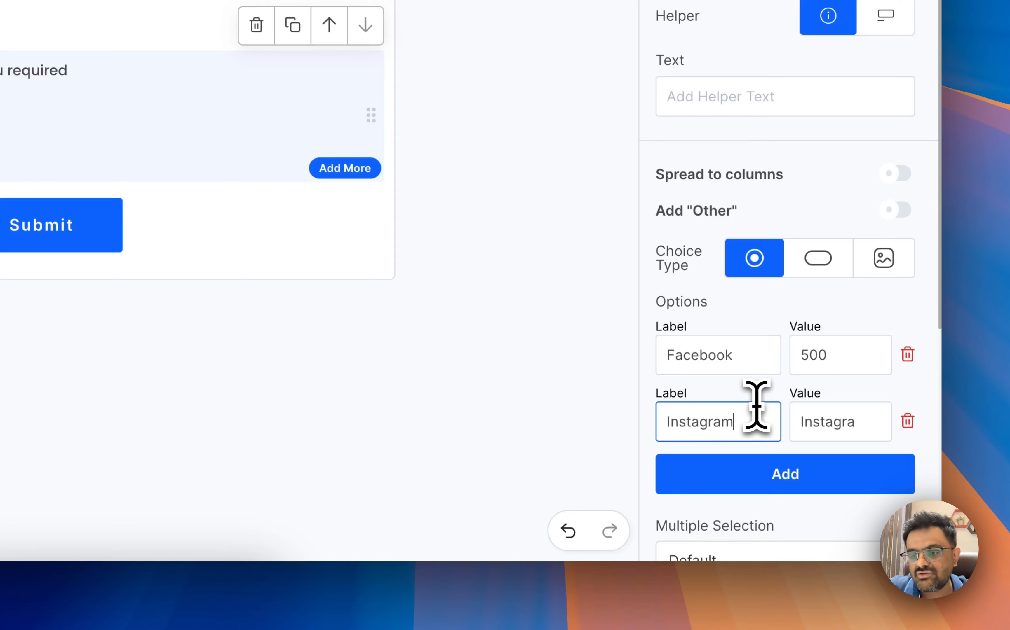
key("Tab")
type("500")
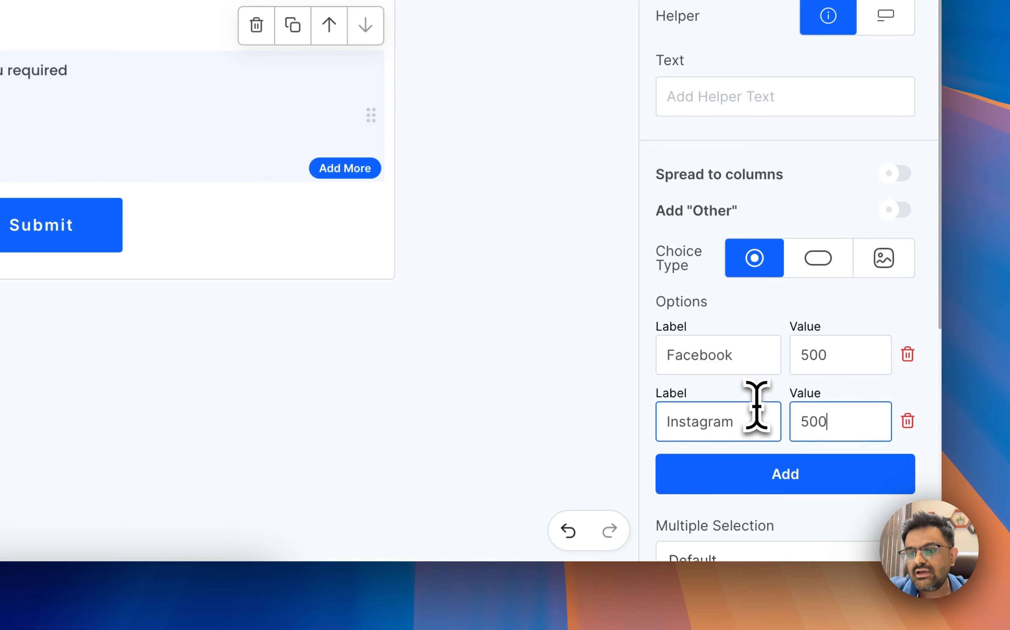
Add a third option to the social media question, labelled "LinkedIN Outreach".
left_click(769, 476)
left_click(742, 484)
key("super+a")
type("LinkedI")
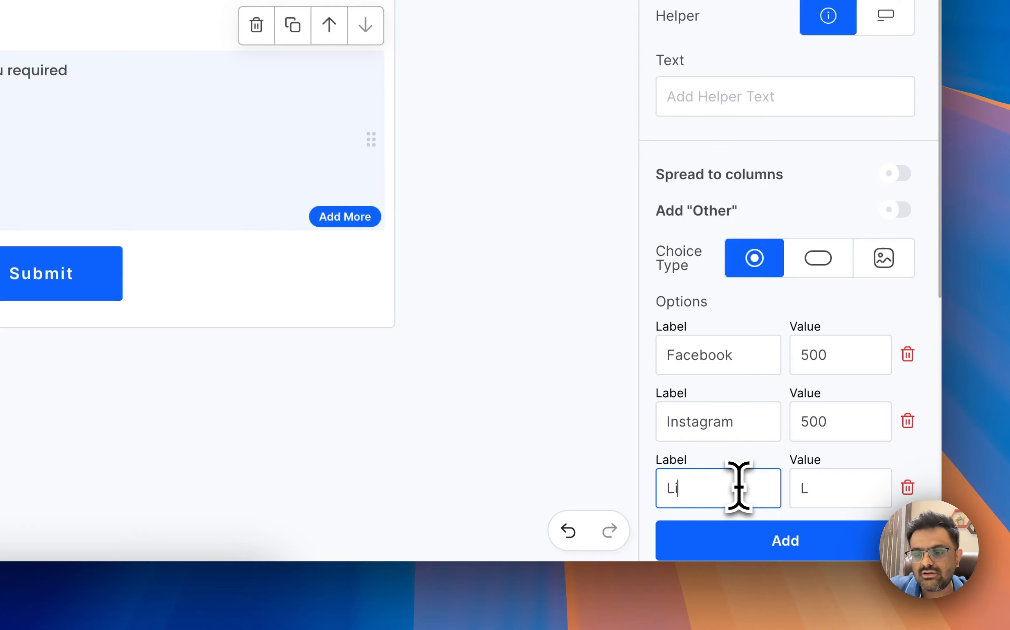
type("N Outreach")
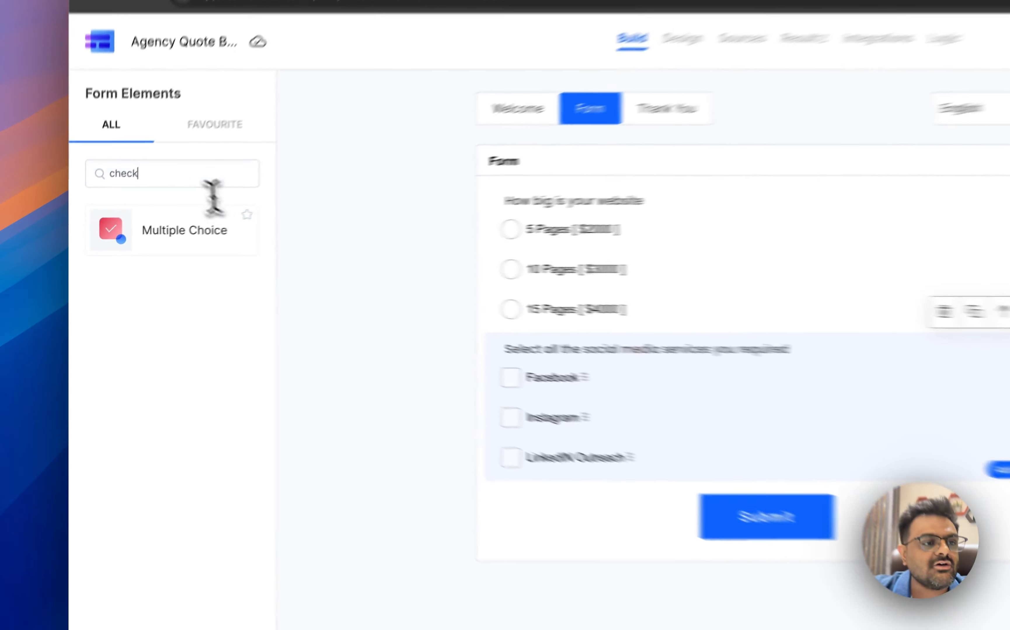
Search the form elements for "numb" and add a Number field below the social media question.
double_click(140, 210)
key("BackSpace")
type("numb")
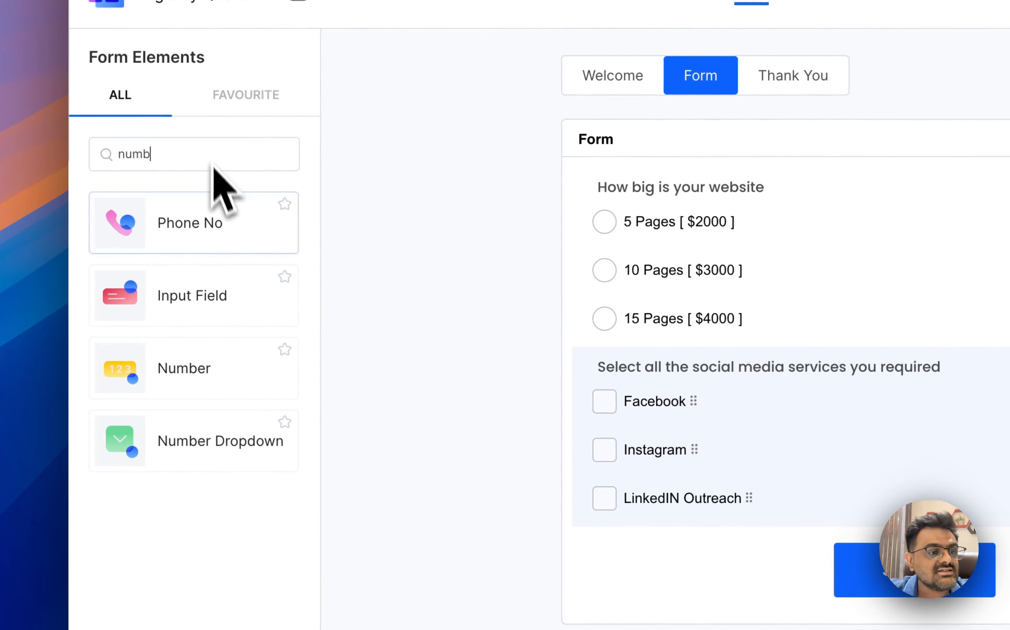
left_click(205, 388)
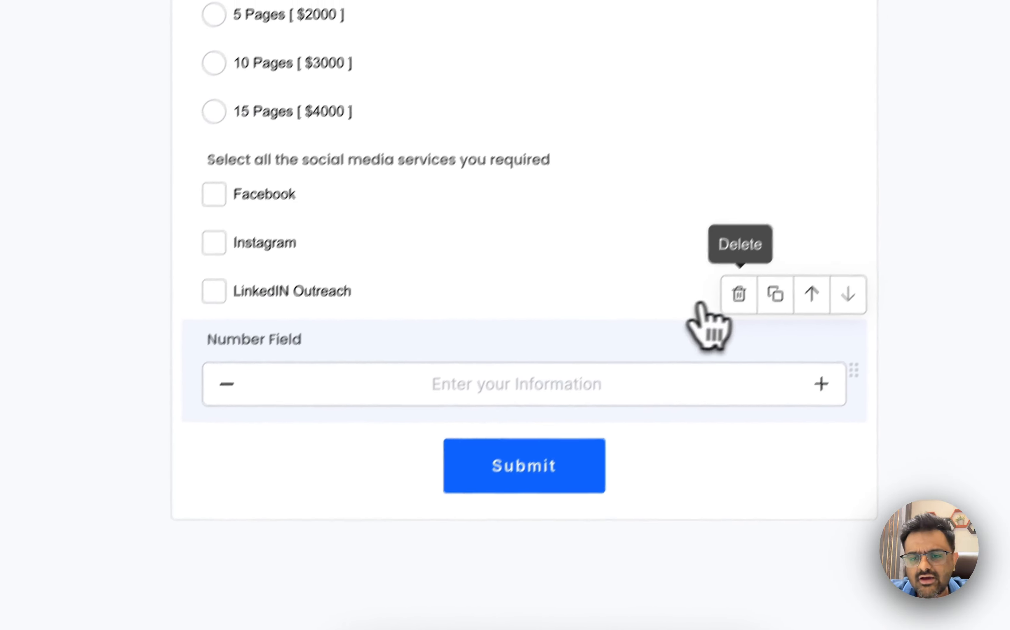
Replace the Number field with a Calculated Field, found by searching the form elements for "cal", and label it "Total".
left_click(783, 293)
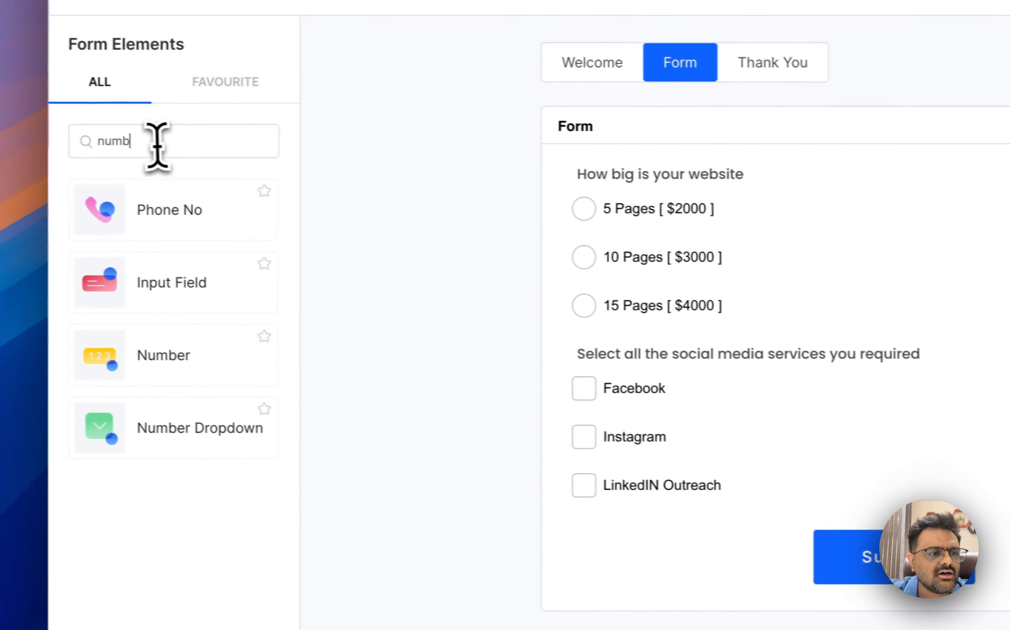
double_click(157, 141)
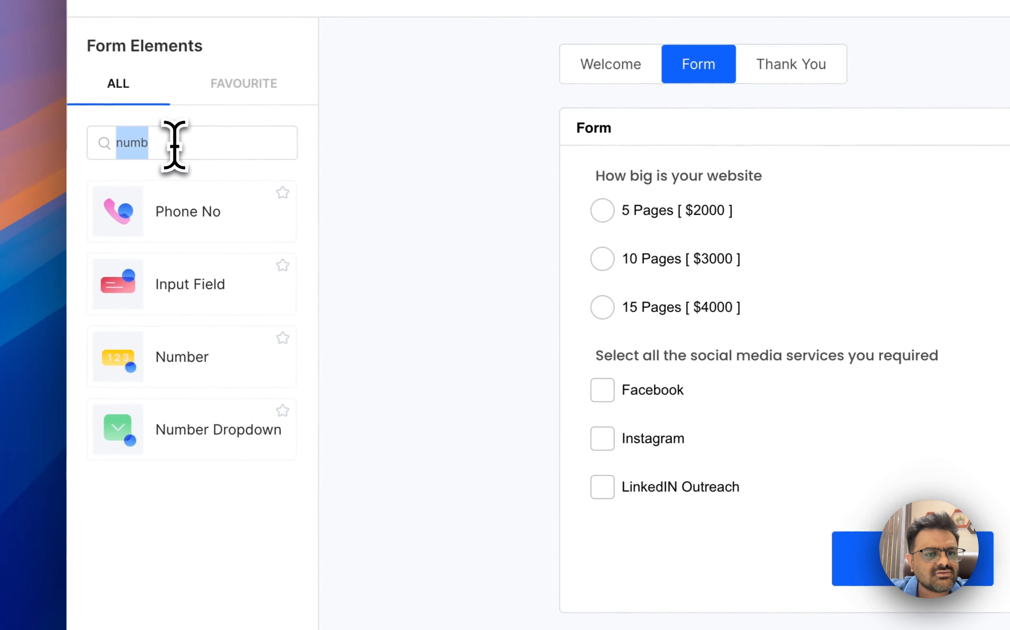
type("cal")
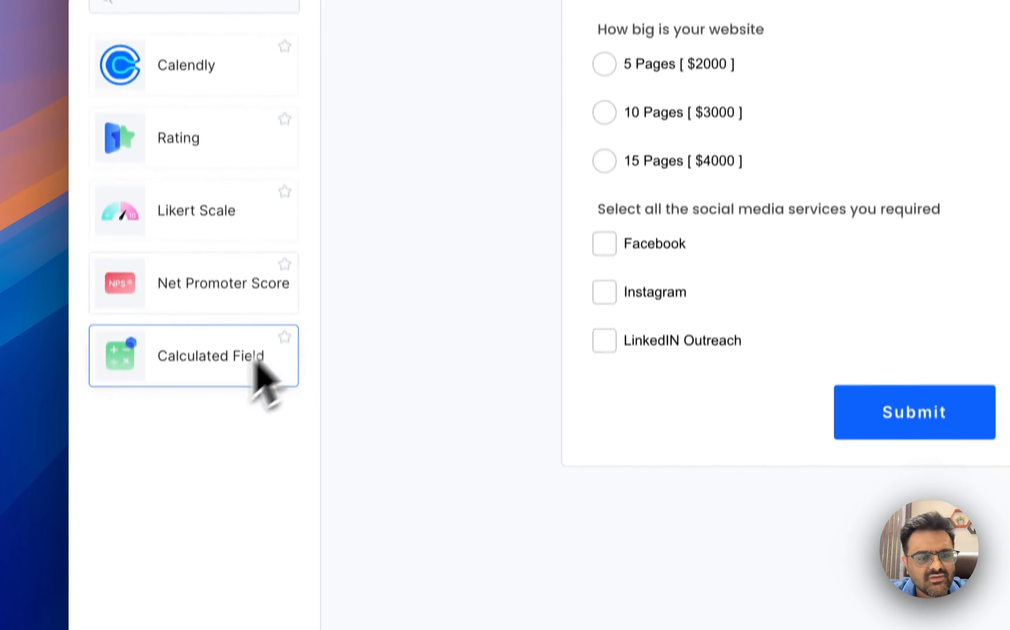
left_click(254, 505)
triple_click(295, 346)
type("Tota")
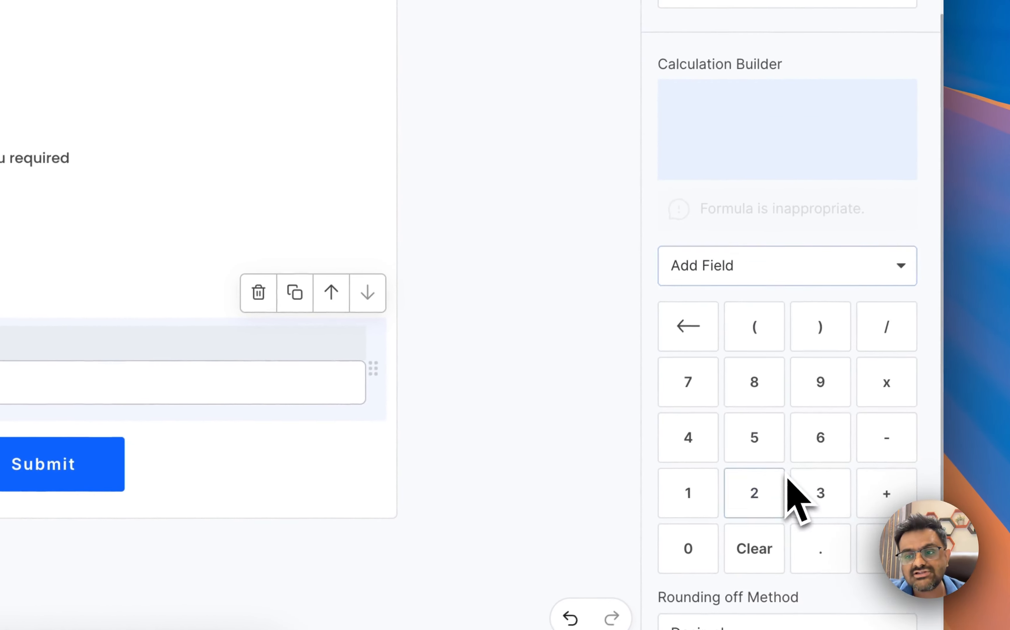
Build the Total field's formula as "How big is your website" + "Select all the social media services you required".
left_click(749, 286)
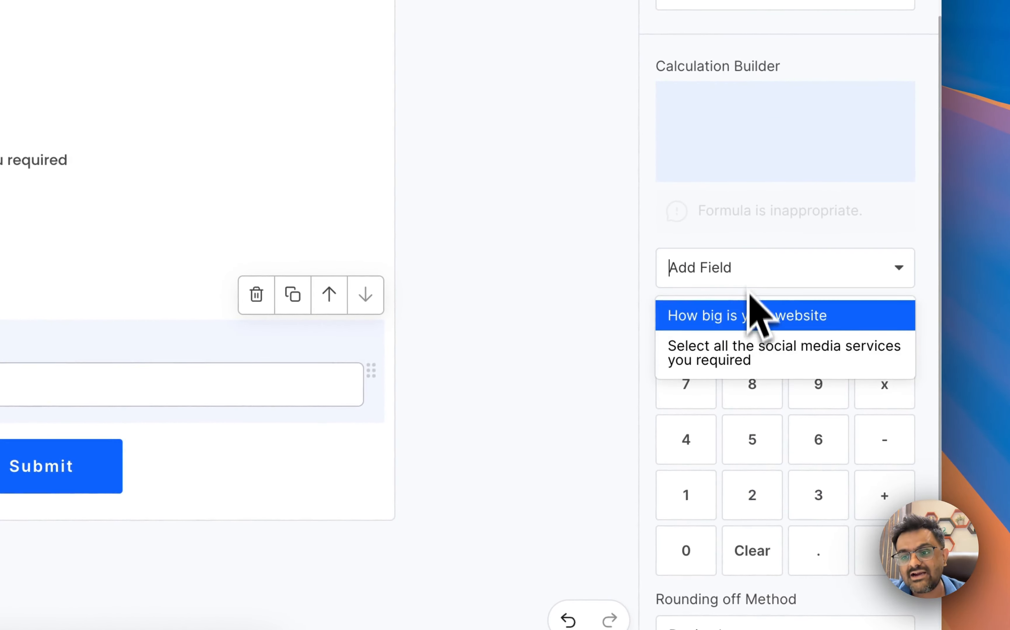
left_click(752, 317)
left_click(888, 494)
left_click(773, 281)
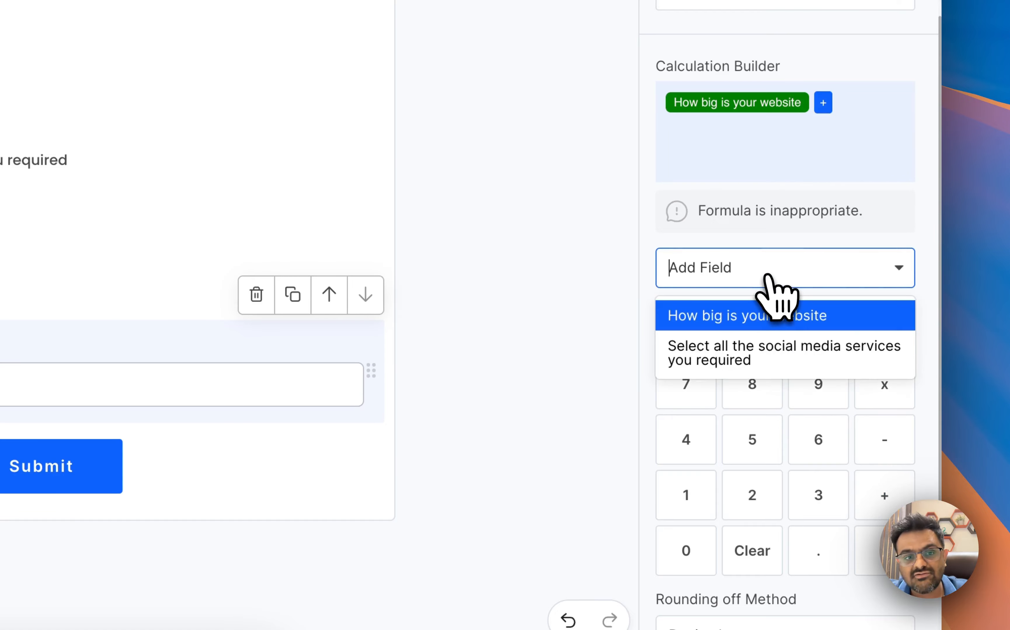
left_click(767, 359)
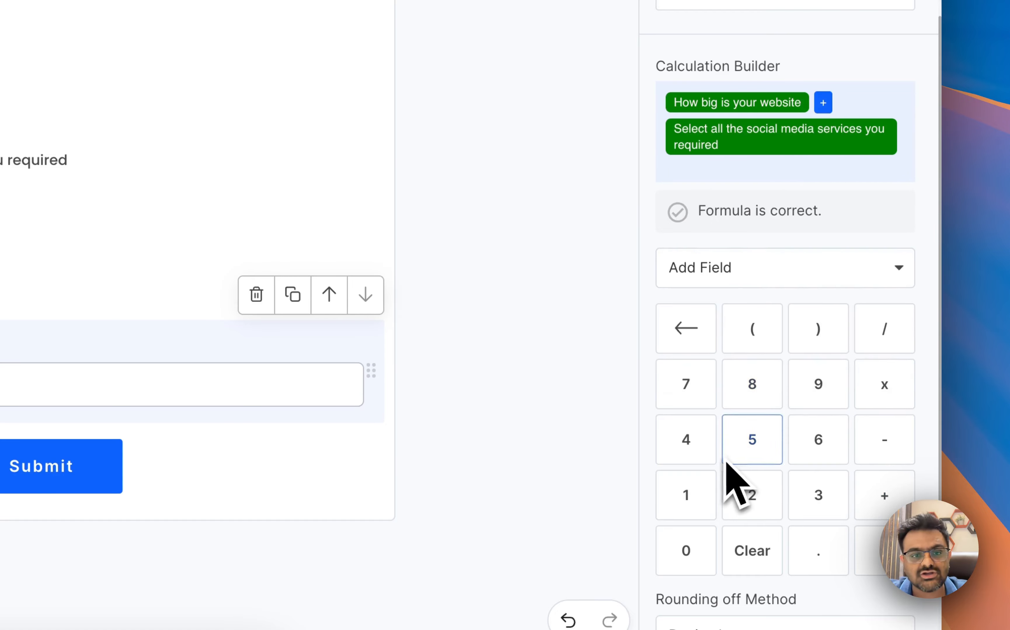
Publish the form on the eu.frms.link domain and open its default link in a new tab.
left_click(876, 140)
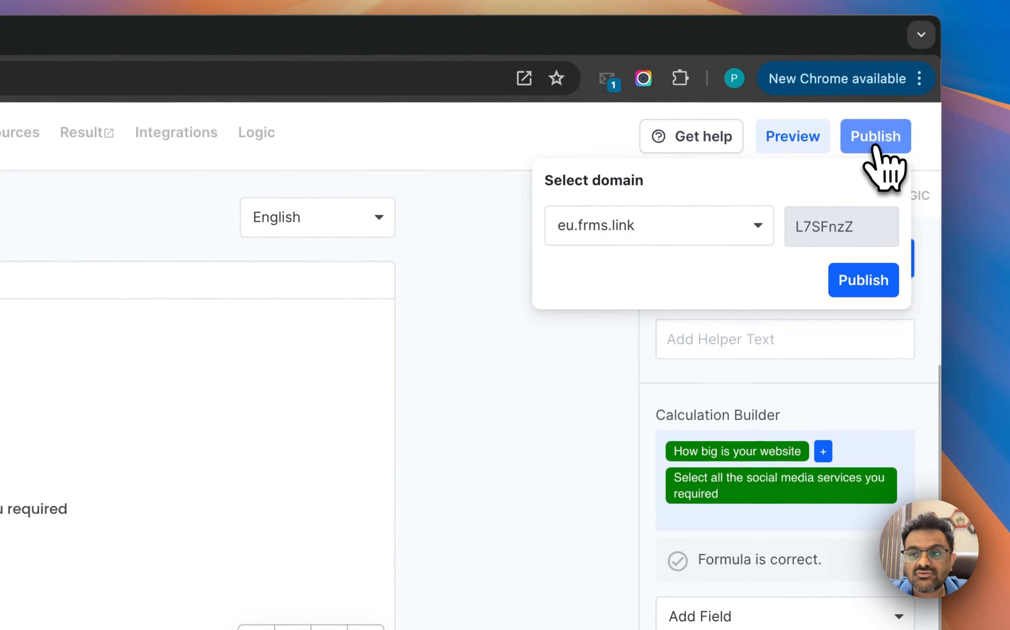
left_click(872, 279)
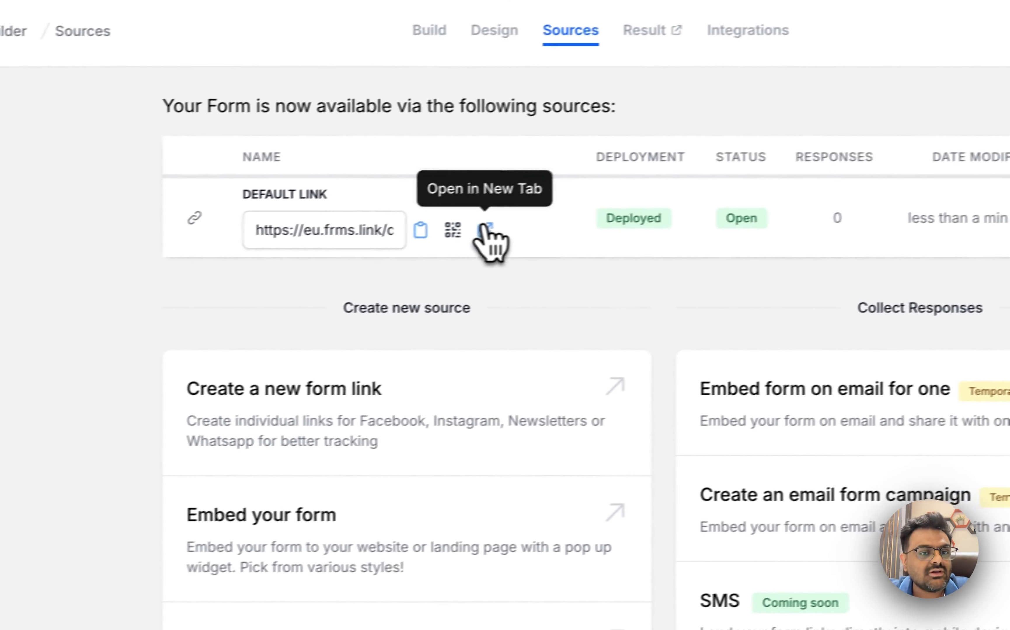
left_click(487, 229)
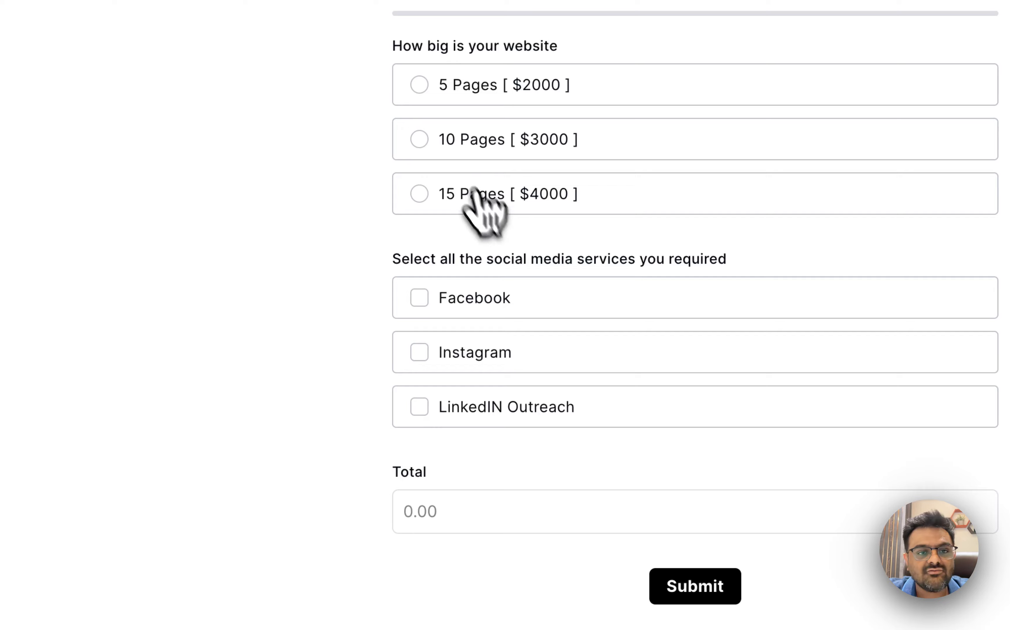
Test the website size question in the live form by choosing 10 Pages, 15 Pages and finally 5 Pages.
left_click(420, 145)
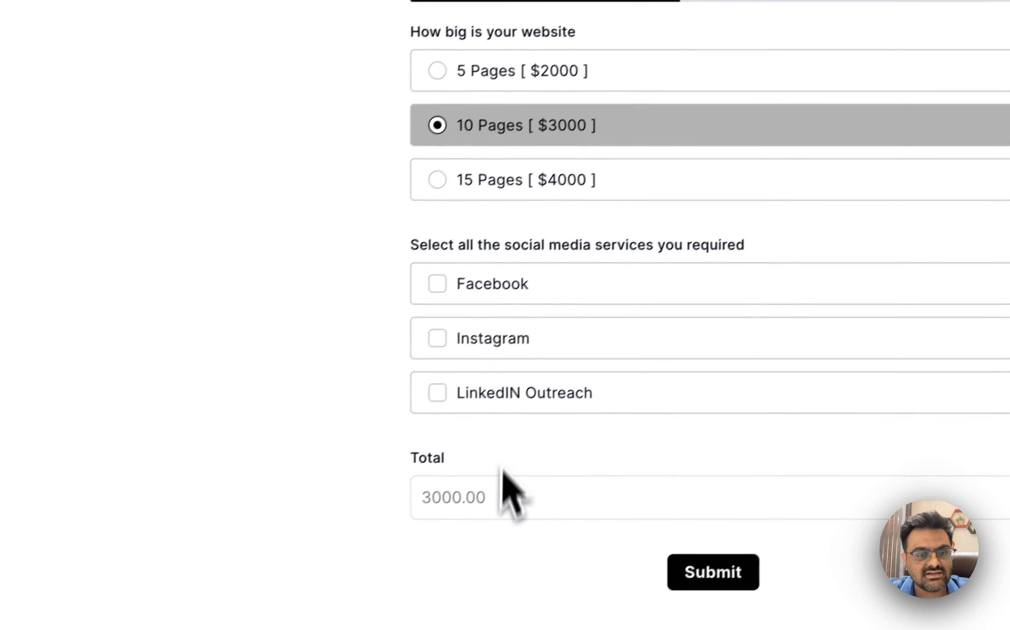
left_click(487, 211)
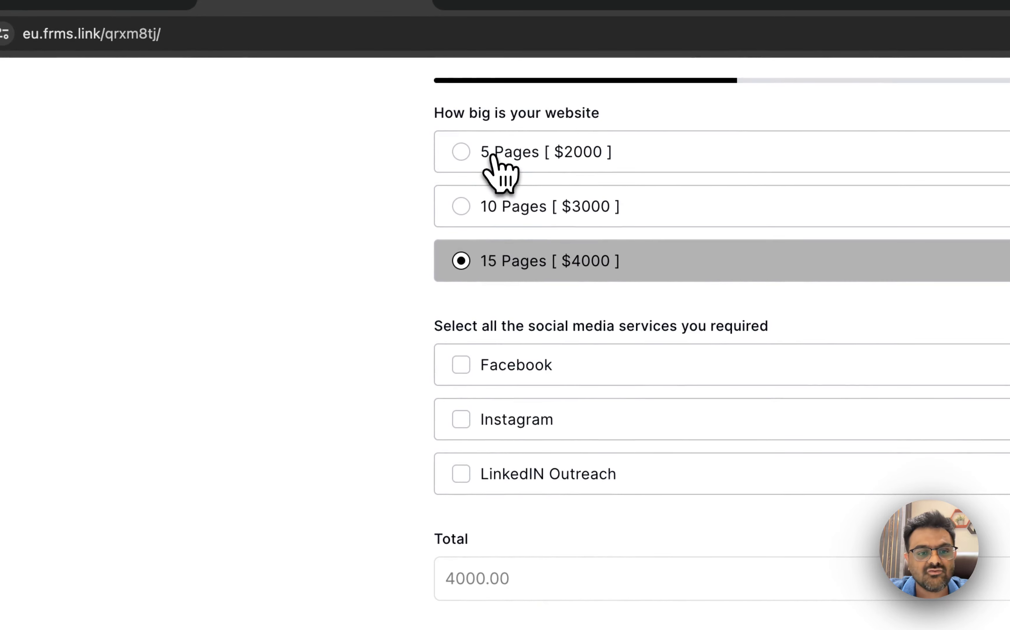
left_click(492, 156)
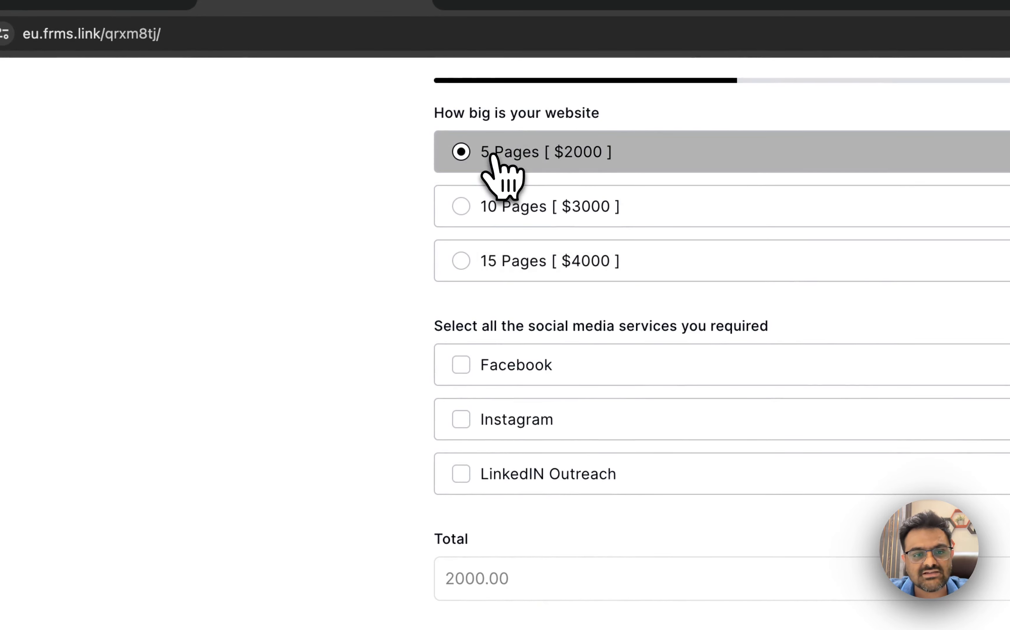
Select Facebook, Instagram and LinkedIN Outreach as the required social media services in the live form.
left_click(511, 376)
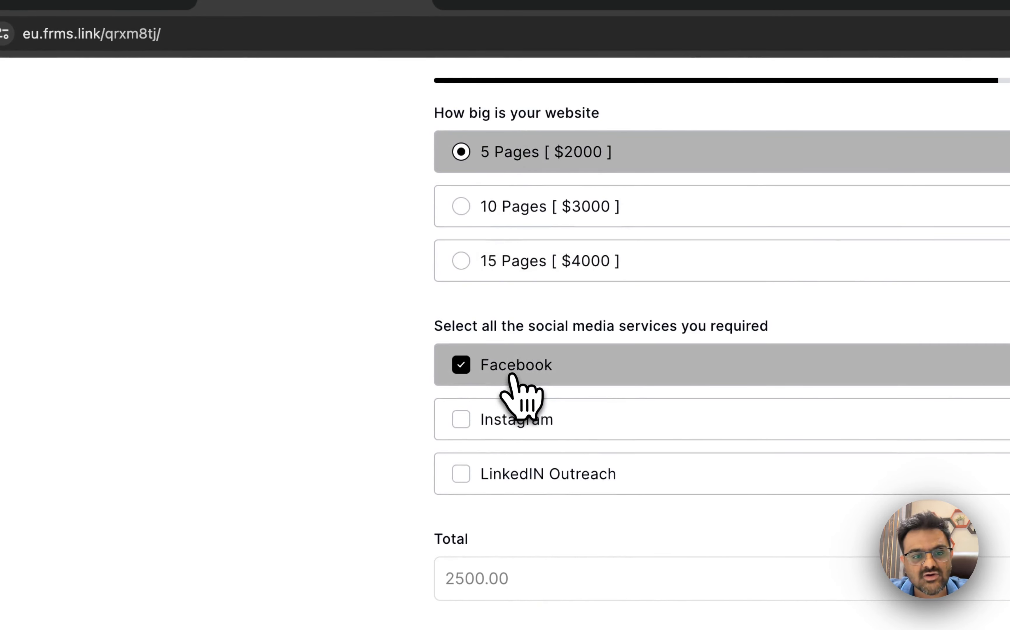
left_click(505, 429)
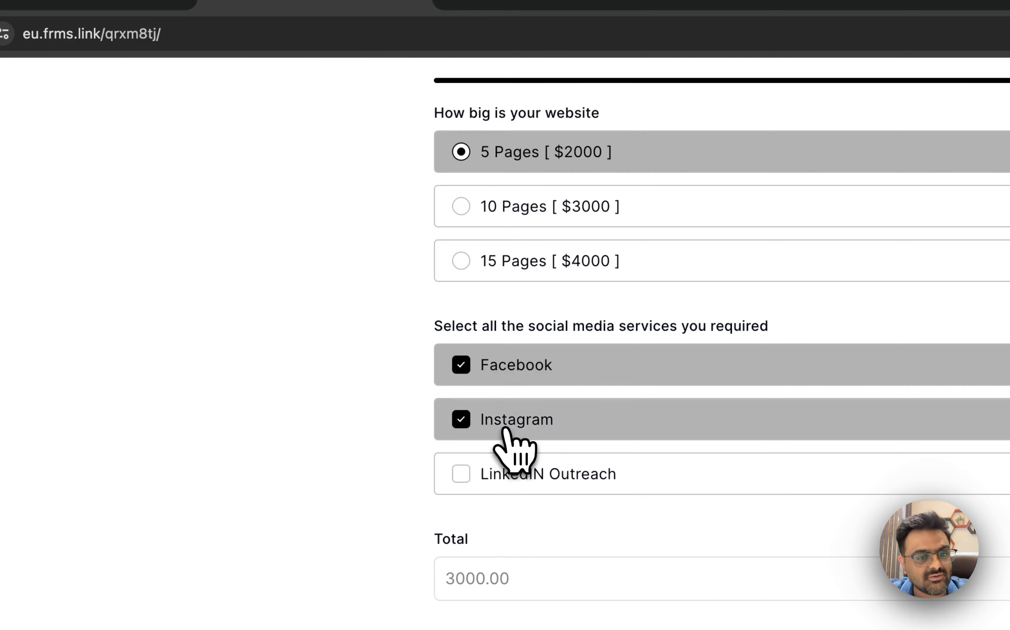
left_click(511, 468)
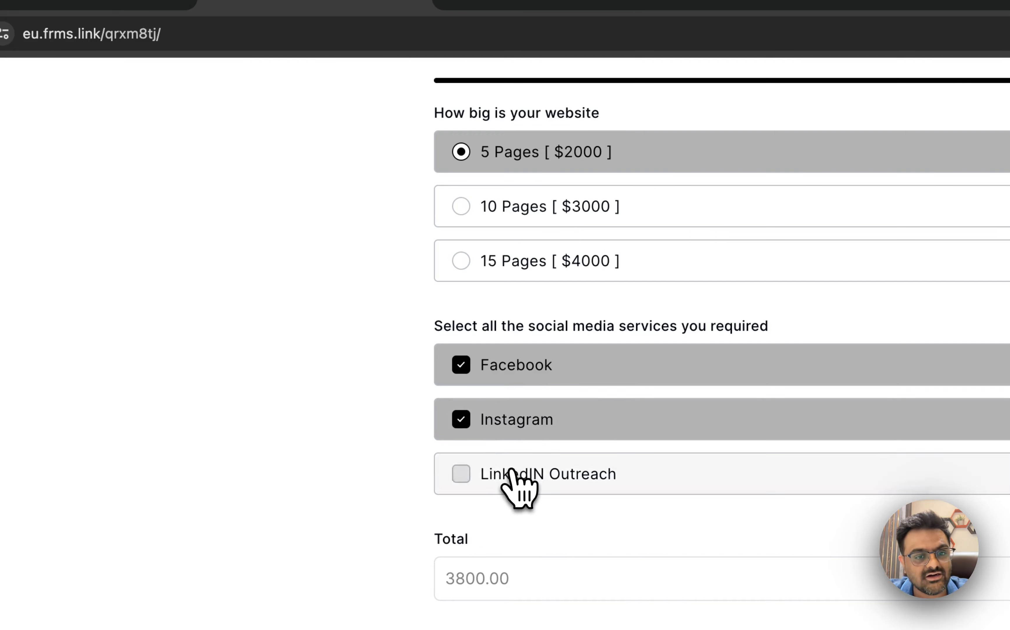
Toggle Instagram and Facebook to test the Total calculation, leaving only Facebook and LinkedIN Outreach selected.
left_click(496, 416)
left_click(496, 373)
left_click(497, 411)
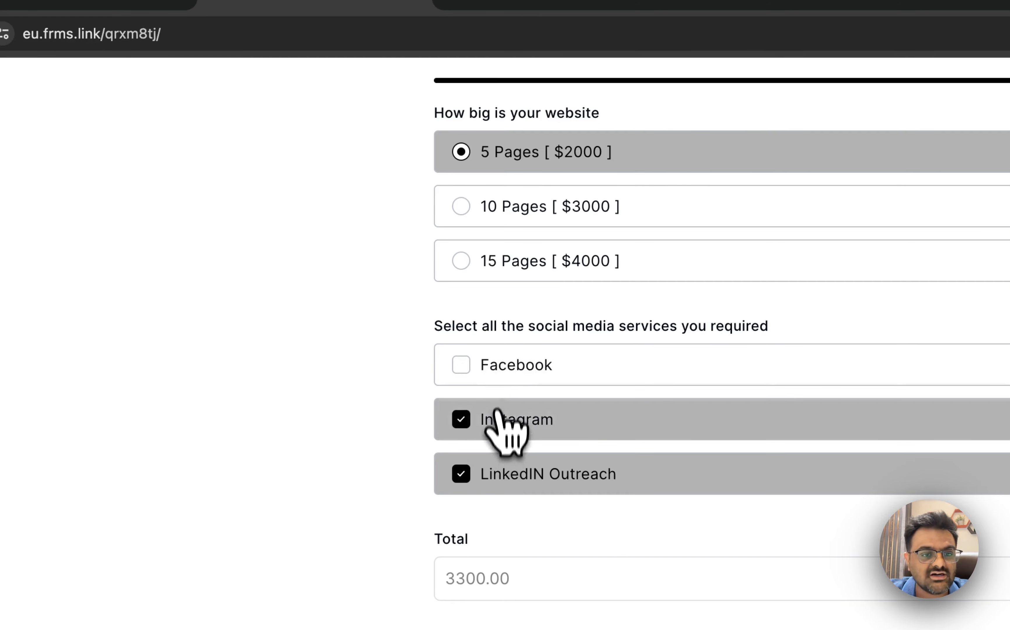
left_click(500, 374)
left_click(500, 429)
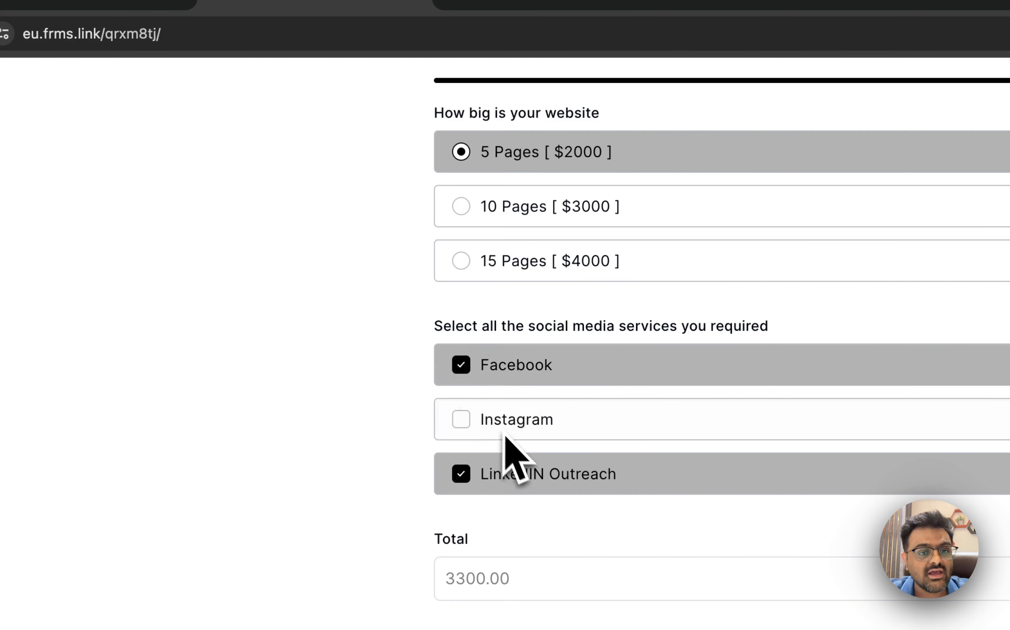